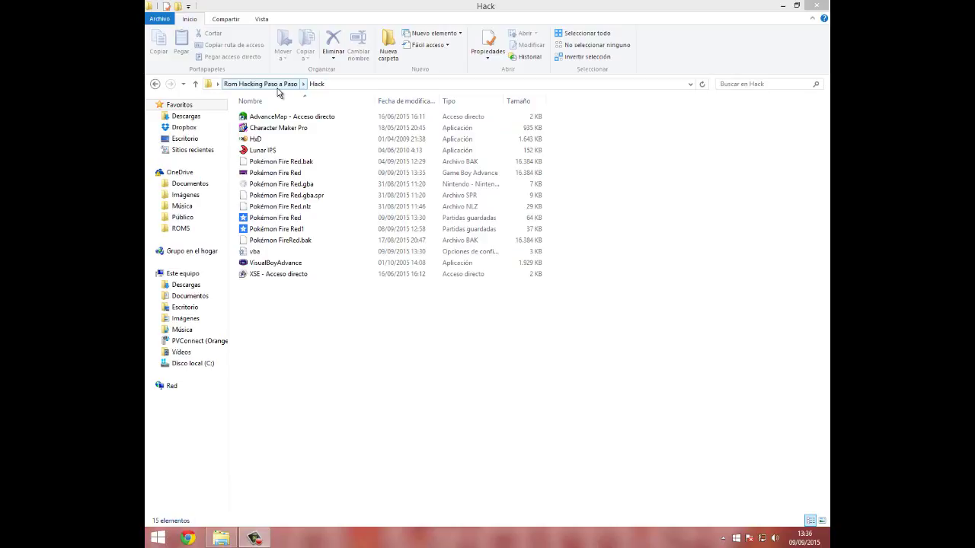
# Go to the A-Text folder inside the Programas folder of Rom Hacking Paso a Paso.
pyautogui.click(267, 85)
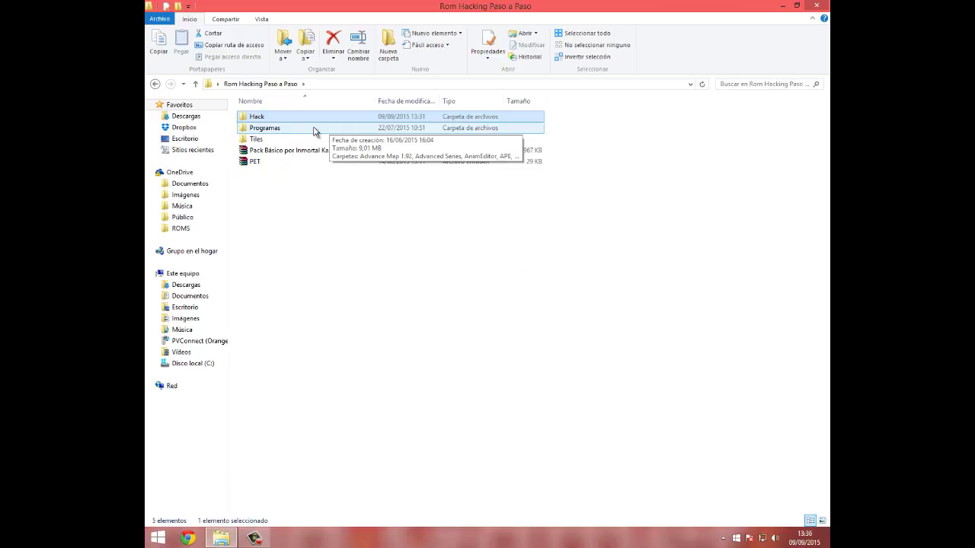
pyautogui.doubleClick(313, 130)
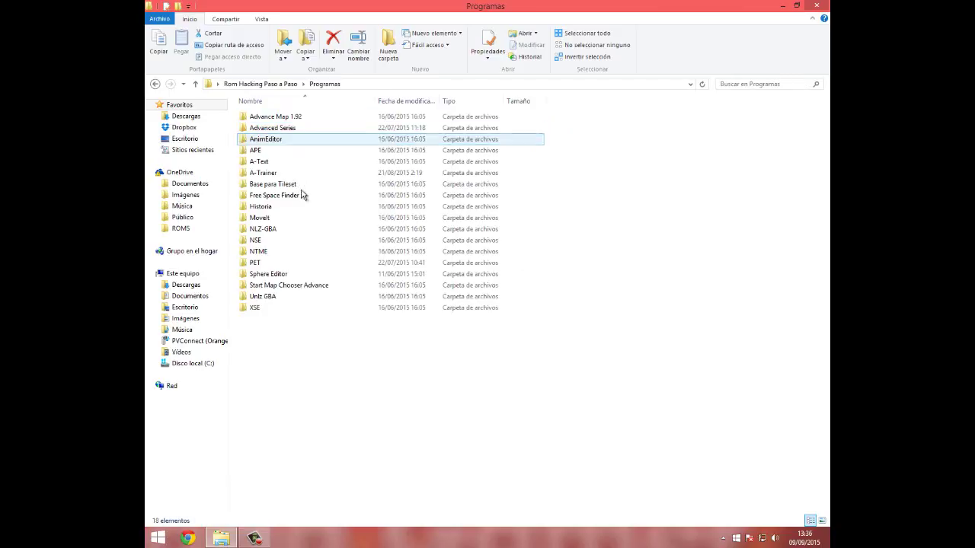
pyautogui.doubleClick(275, 166)
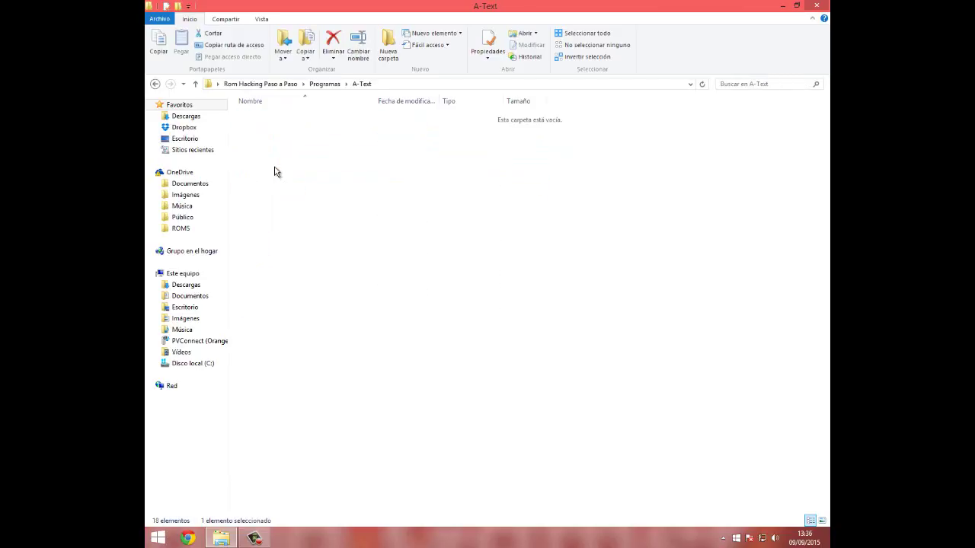
# Run Advance-Text despite the security warning and close the program again.
pyautogui.doubleClick(279, 129)
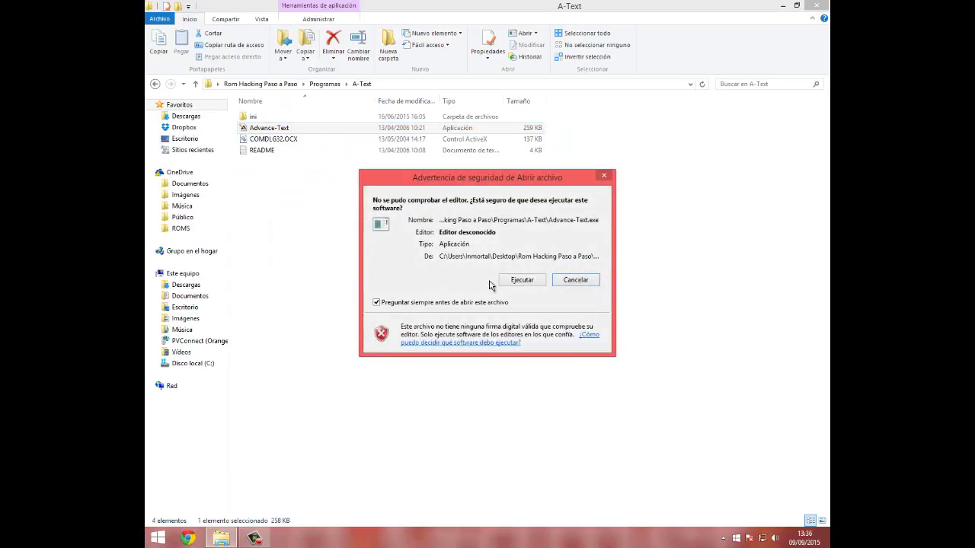
pyautogui.click(504, 281)
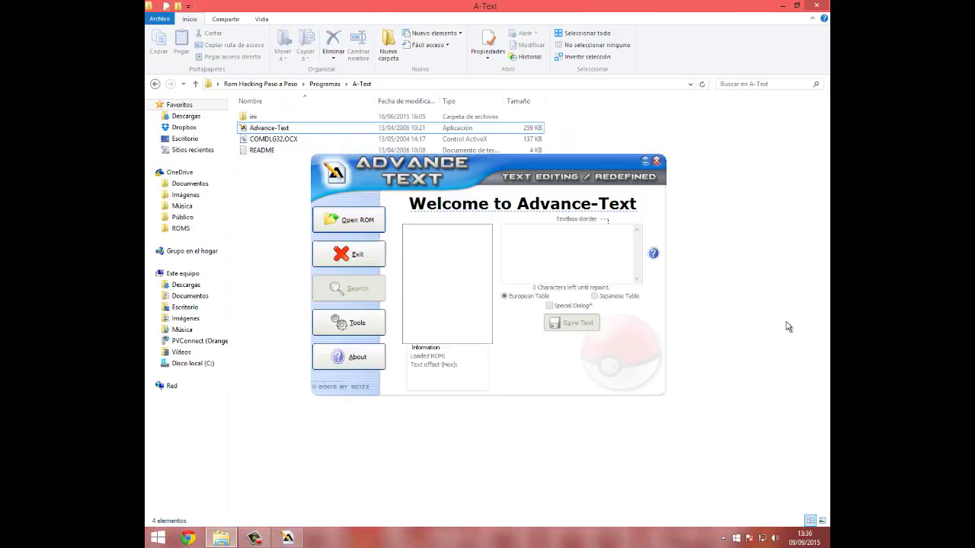
pyautogui.click(657, 161)
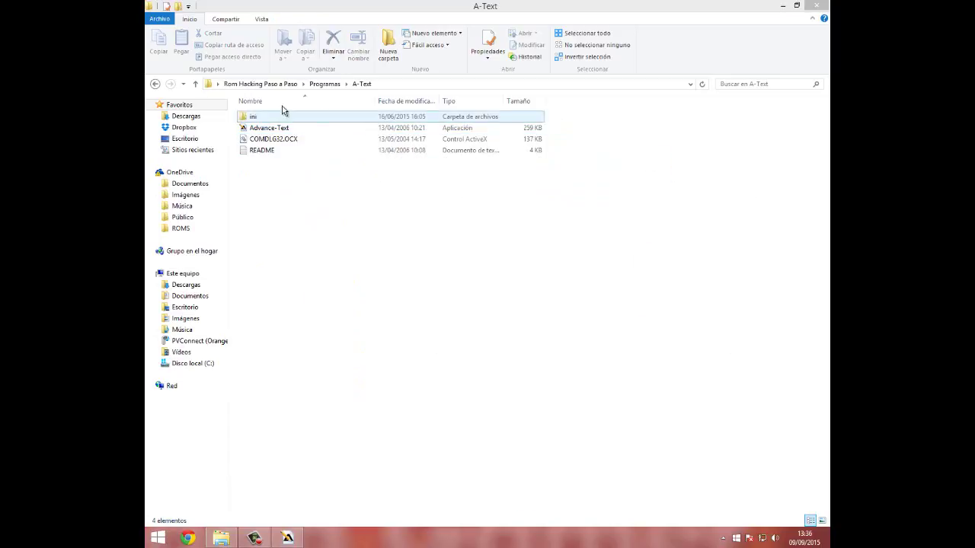
pyautogui.click(255, 148)
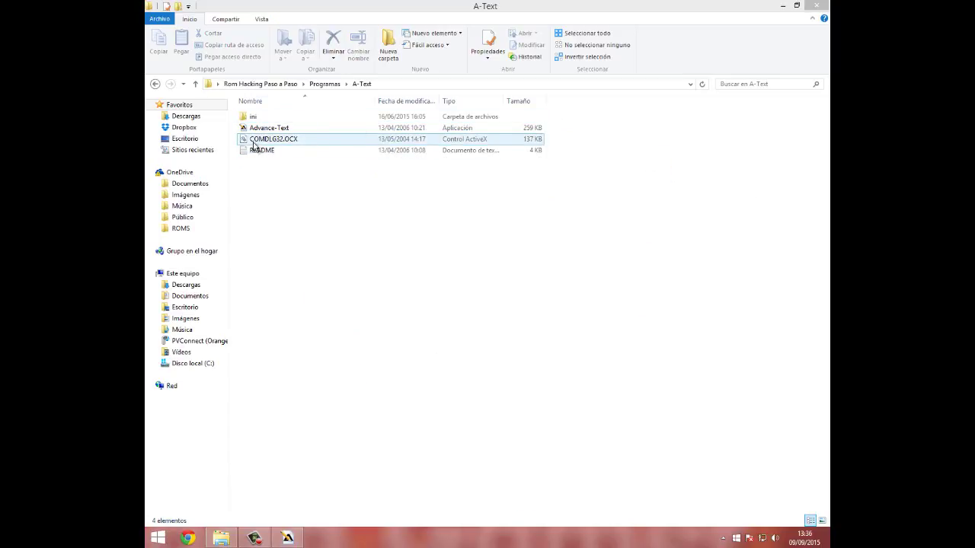
pyautogui.click(350, 175)
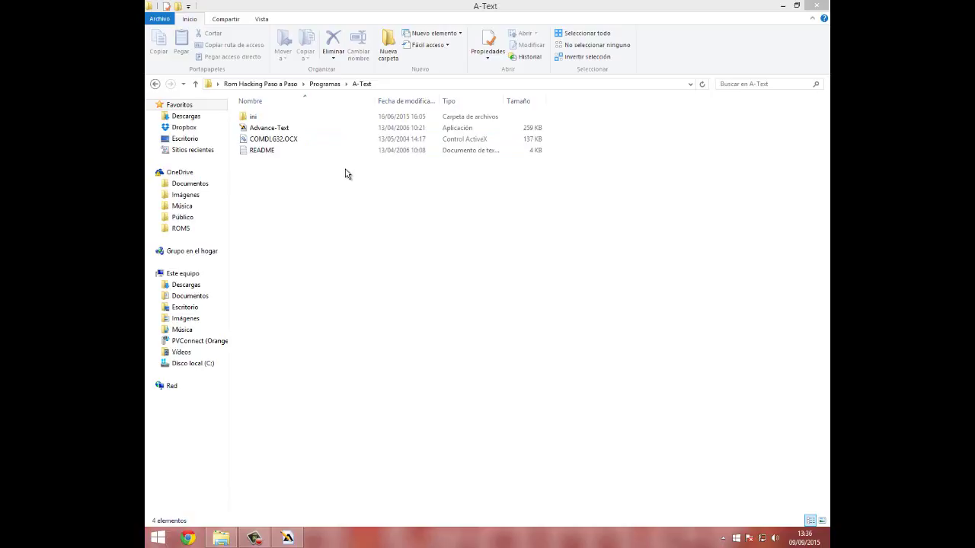
pyautogui.moveTo(605, 398); pyautogui.dragTo(255, 37)
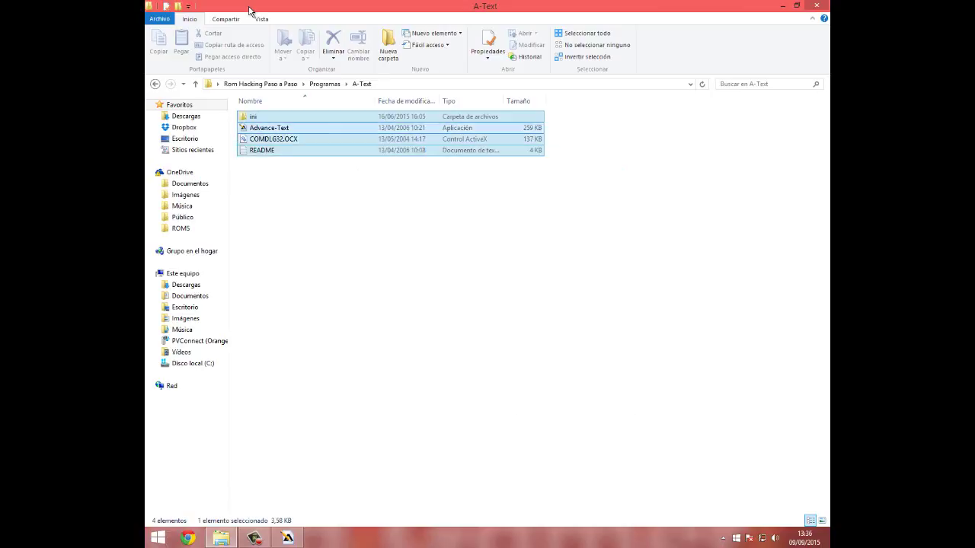
pyautogui.click(358, 257)
pyautogui.press('super')
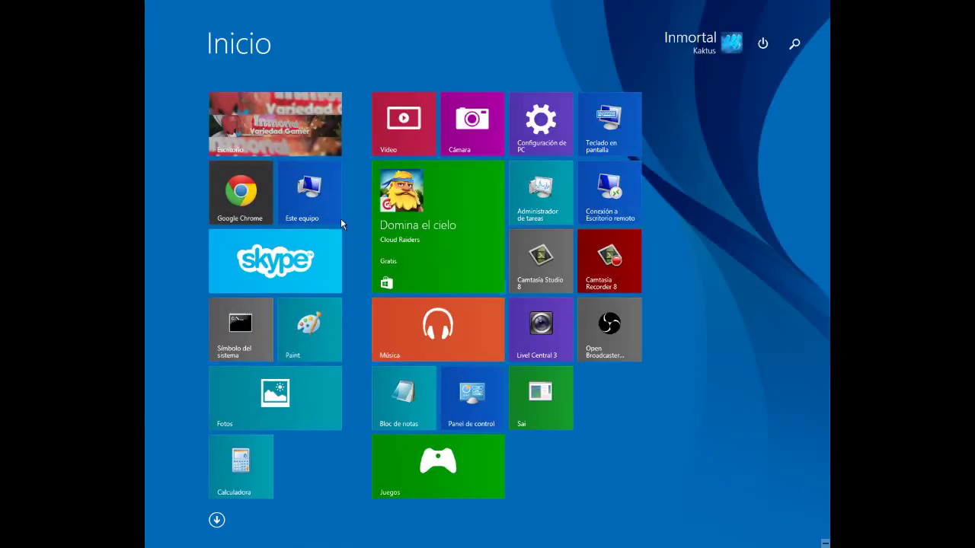
pyautogui.press('super')
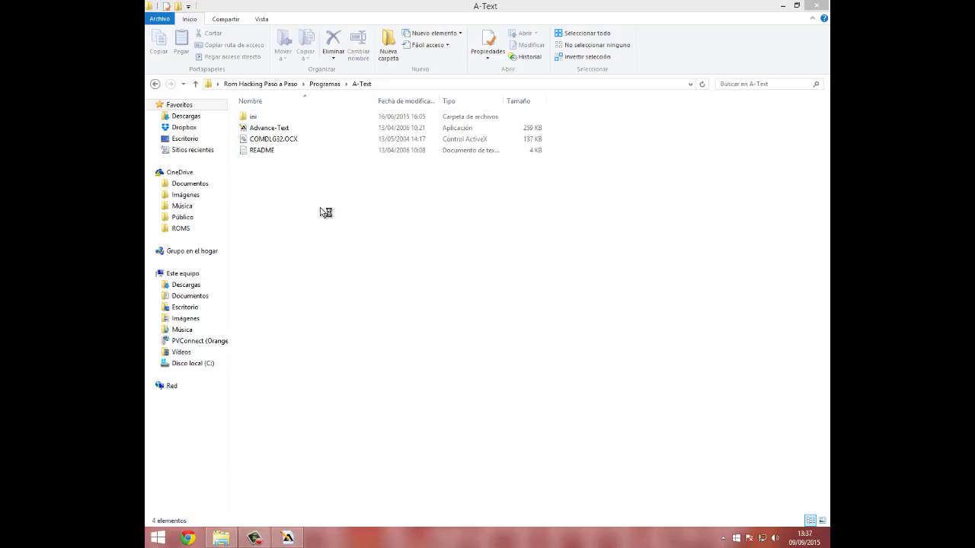
# Look at the System32 folder inside Windows on the local disk (C:) in a new File Explorer window.
pyautogui.press('super+e')
pyautogui.click(456, 200)
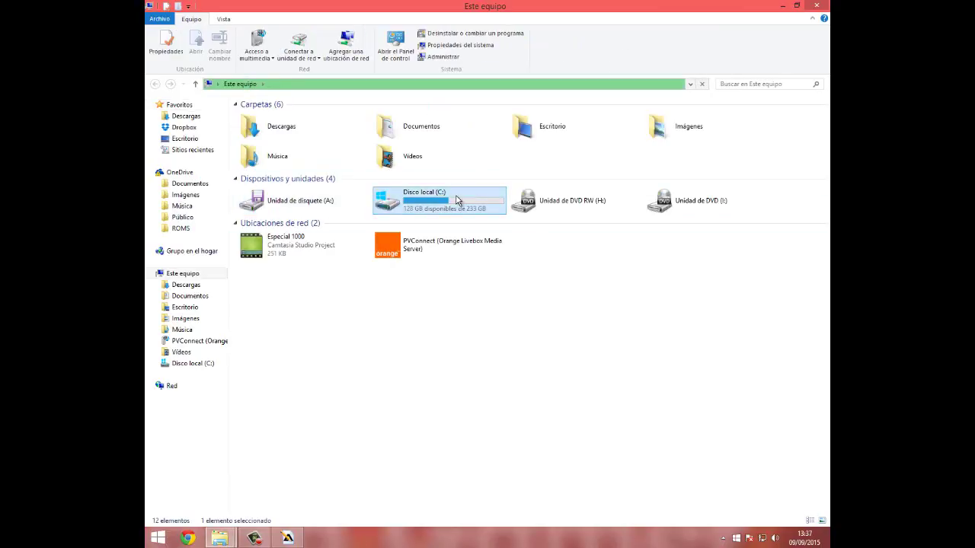
pyautogui.doubleClick(455, 200)
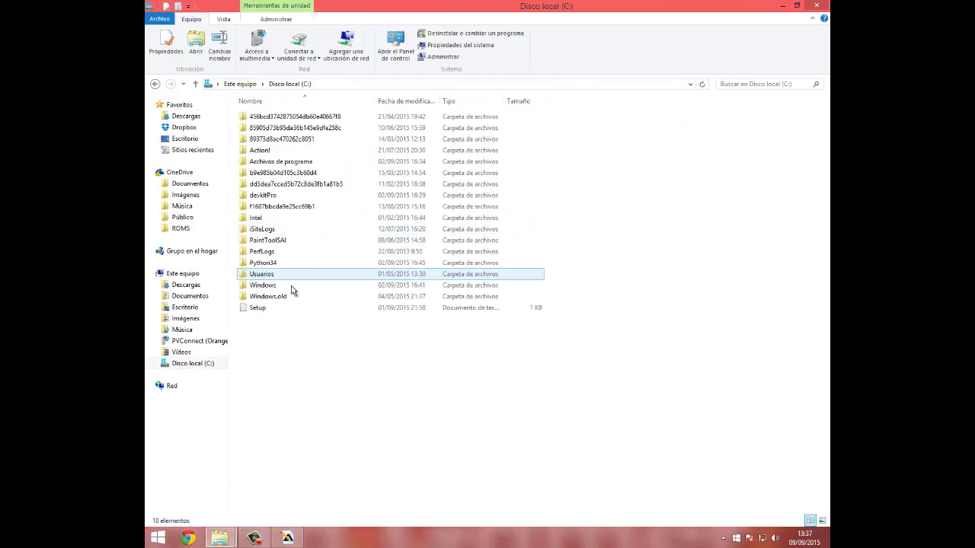
pyautogui.doubleClick(287, 285)
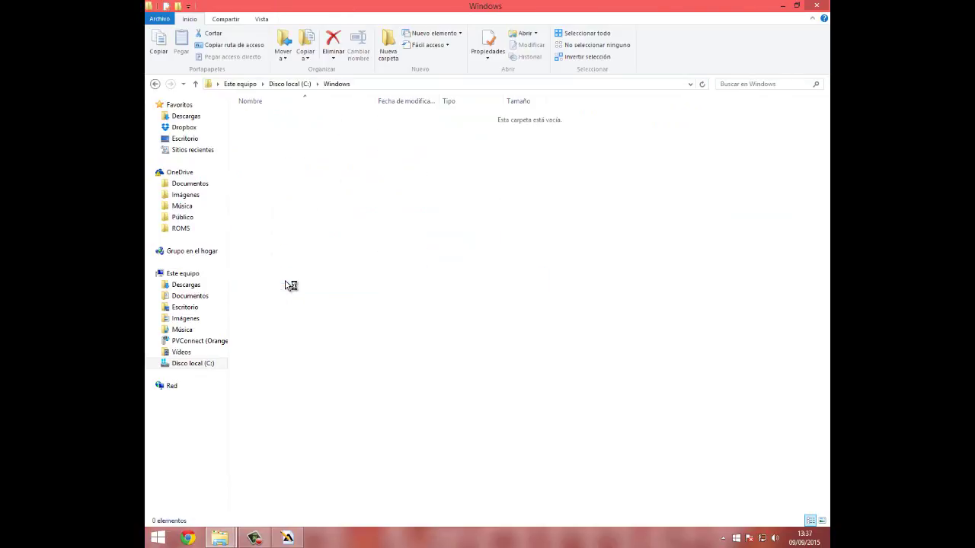
pyautogui.write('sys')
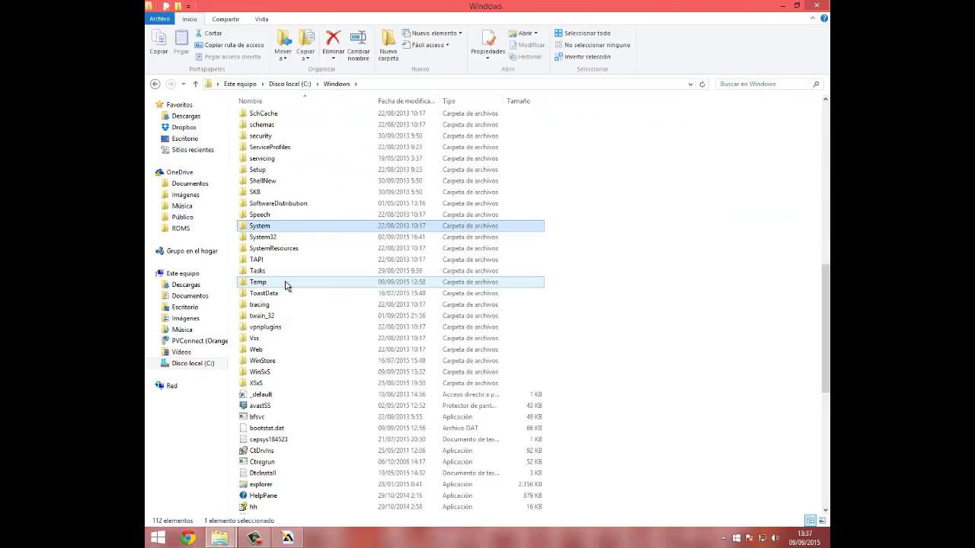
pyautogui.press('Down')
pyautogui.press('Return')
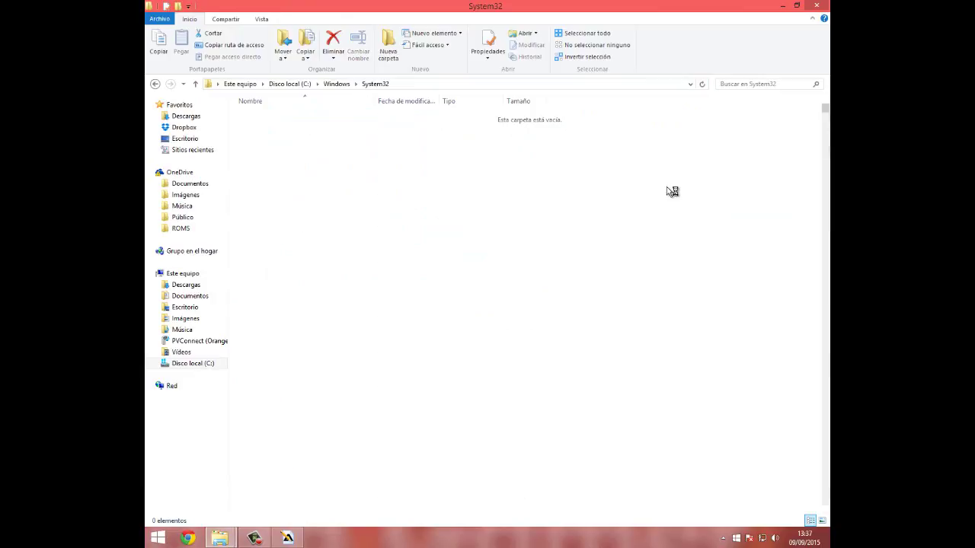
pyautogui.moveTo(642, 196); pyautogui.dragTo(712, 374)
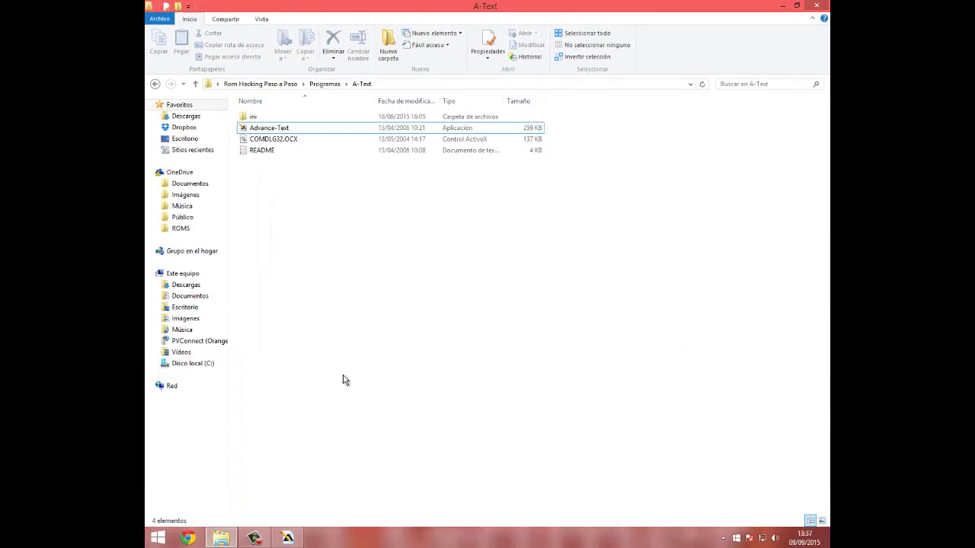
# Run the Advance-Text application from the A-Text folder as administrator.
pyautogui.moveTo(299, 259); pyautogui.dragTo(498, 235)
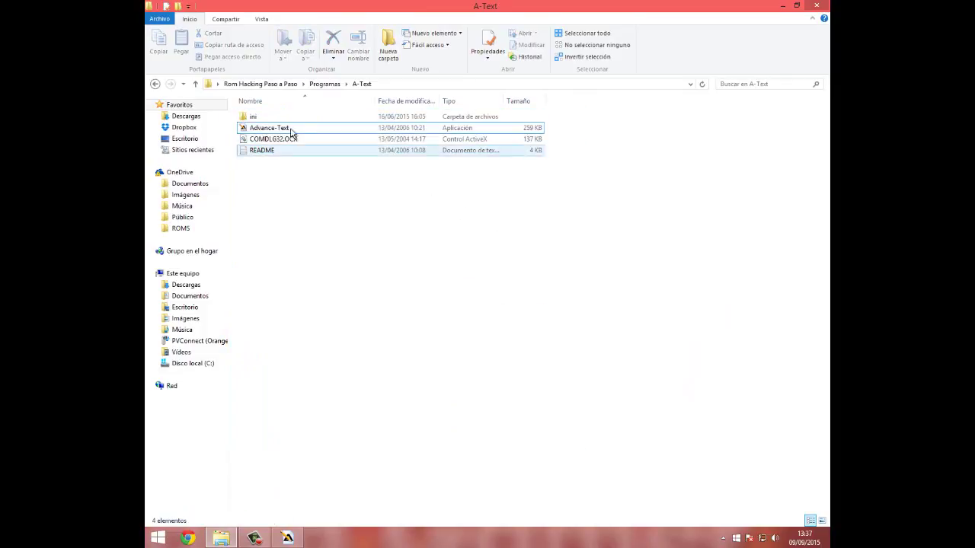
pyautogui.click(288, 131)
pyautogui.rightClick(290, 131)
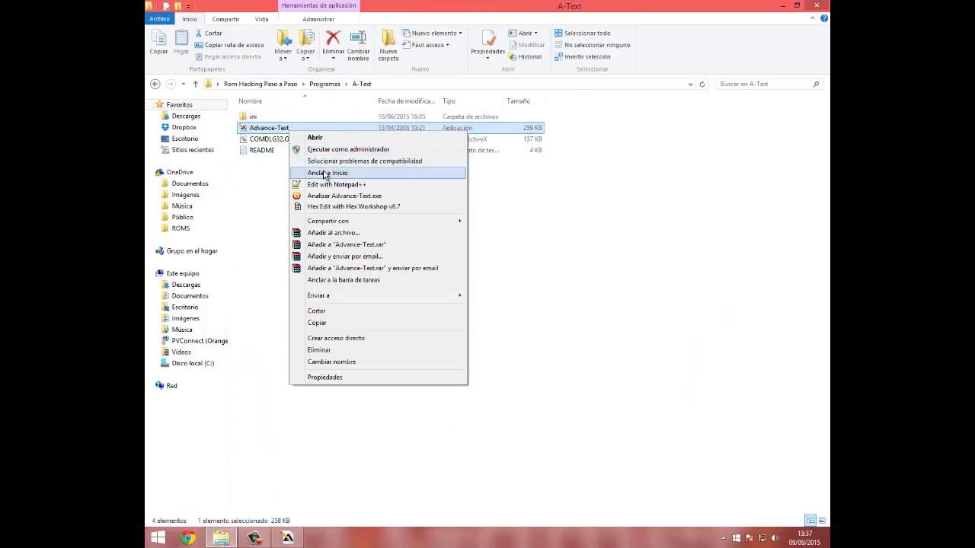
pyautogui.click(328, 160)
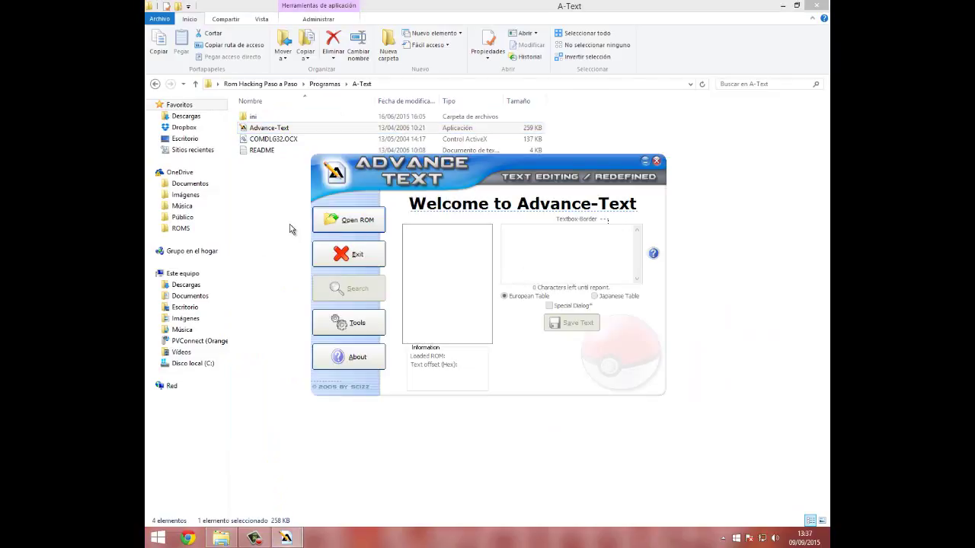
# Open the Pokémon Fire Red ROM from the Hack folder in Advance-Text.
pyautogui.click(355, 221)
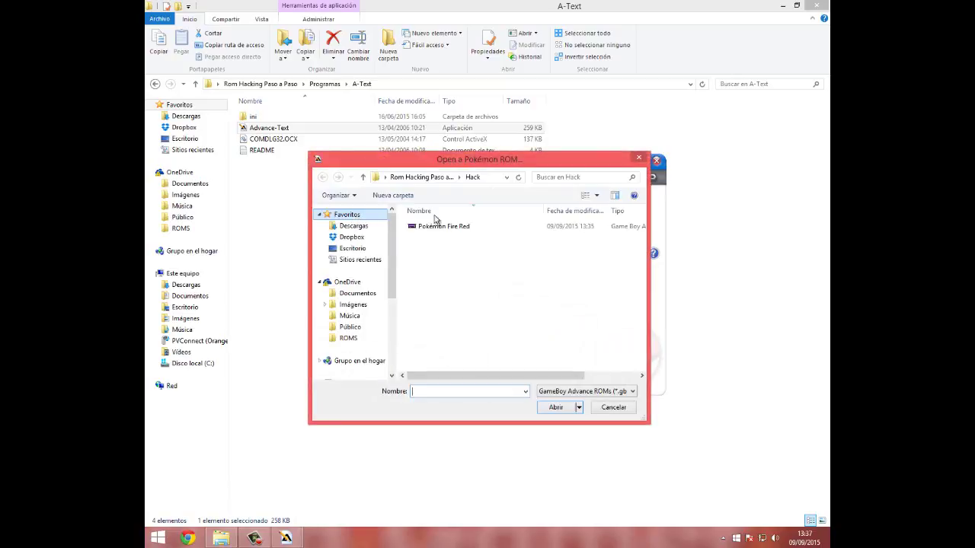
pyautogui.click(419, 177)
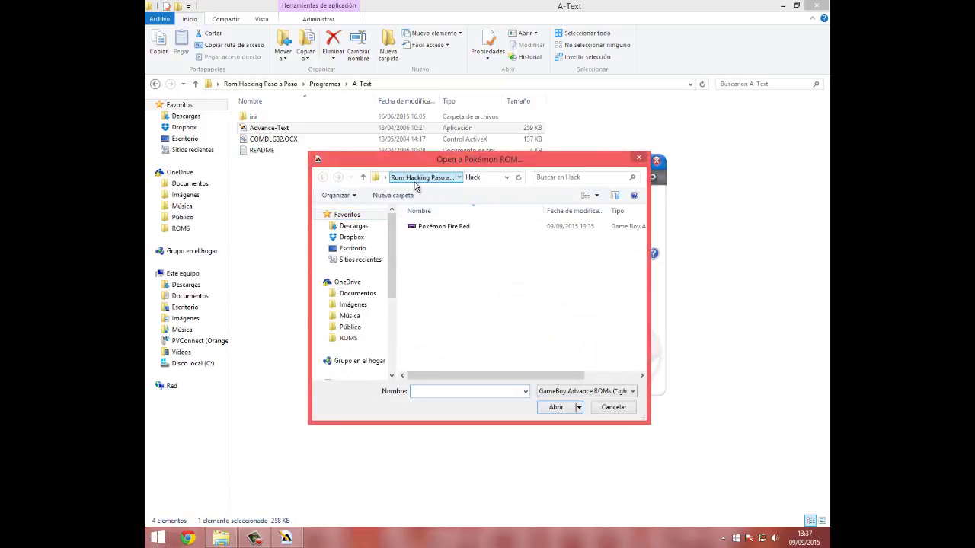
pyautogui.doubleClick(435, 227)
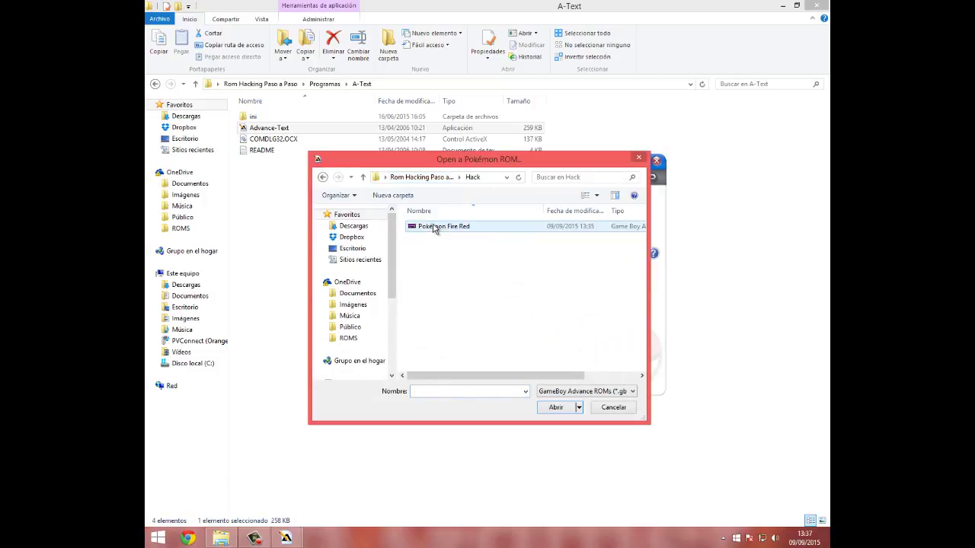
pyautogui.doubleClick(434, 227)
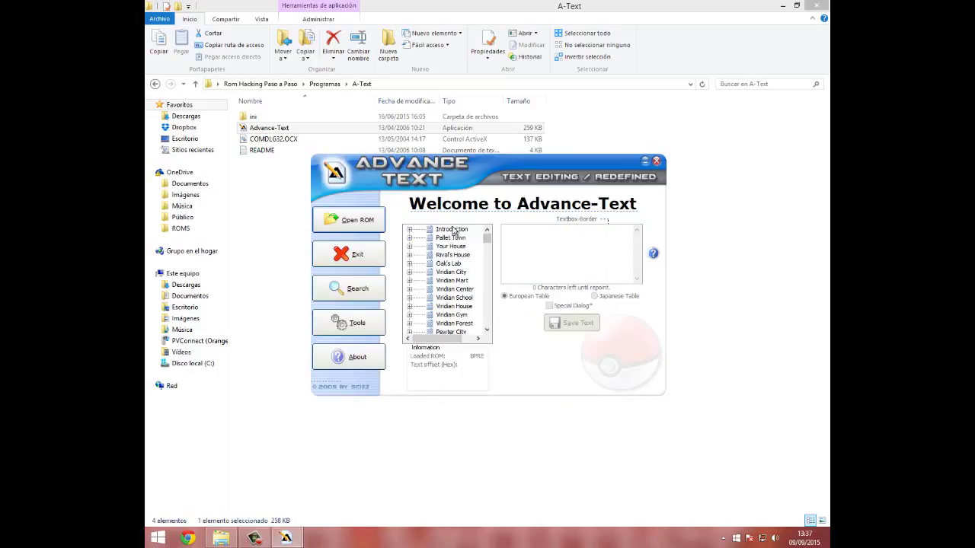
pyautogui.moveTo(370, 160); pyautogui.dragTo(346, 158)
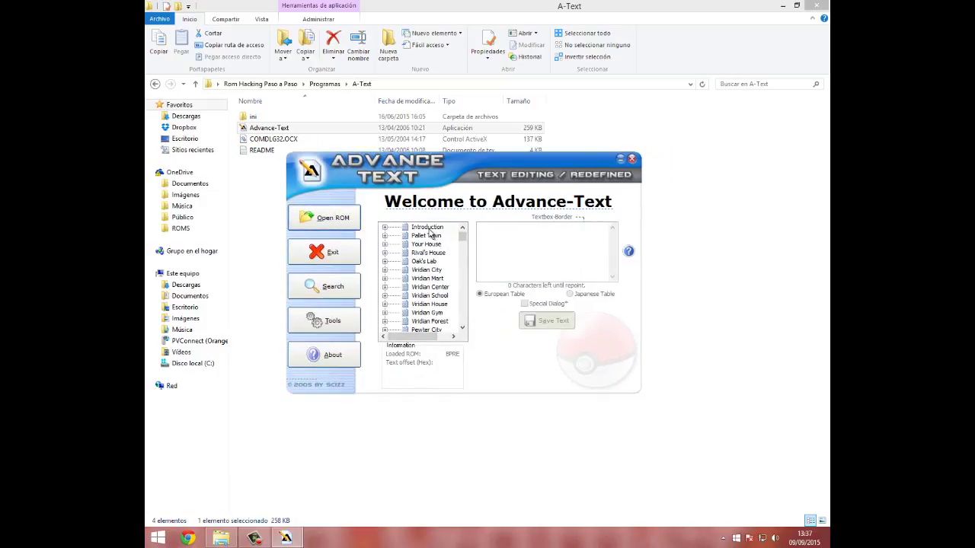
# Look through the first dialogue texts of the Introduction group, including Oak's Greeting, and collapse the group.
pyautogui.click(461, 239)
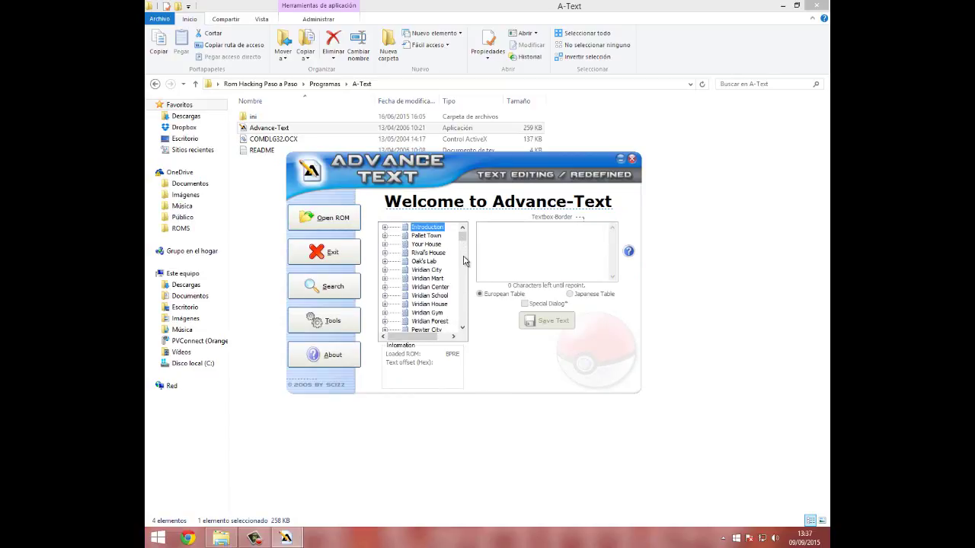
pyautogui.doubleClick(415, 229)
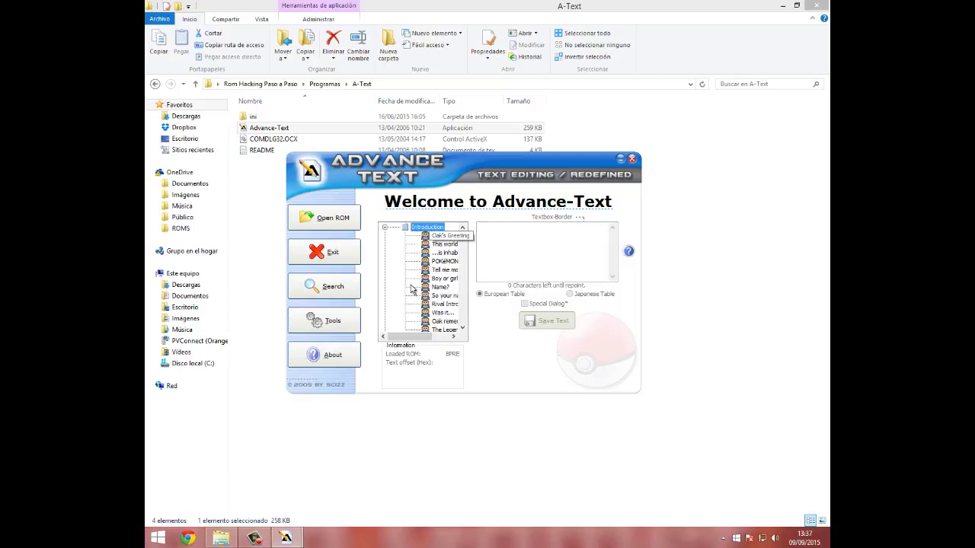
pyautogui.doubleClick(416, 229)
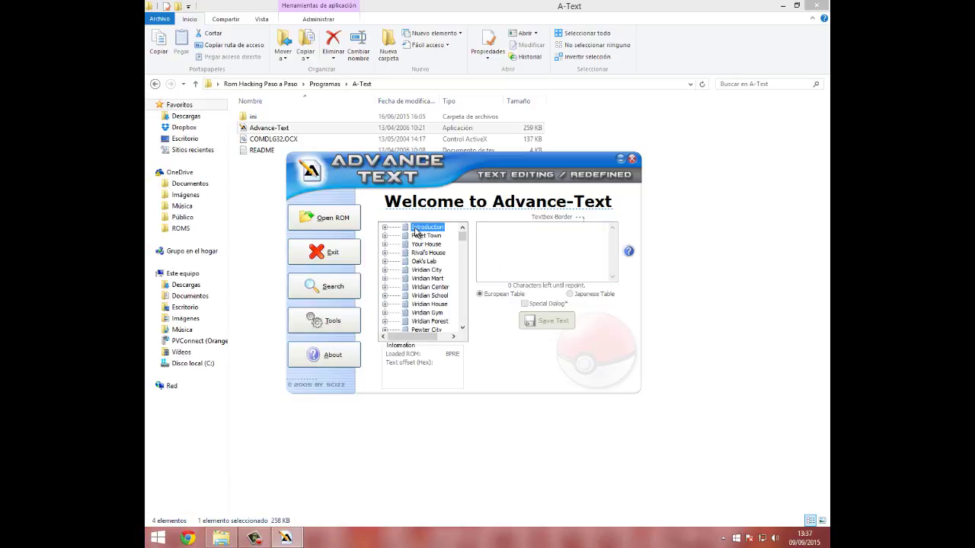
pyautogui.doubleClick(416, 230)
pyautogui.click(447, 237)
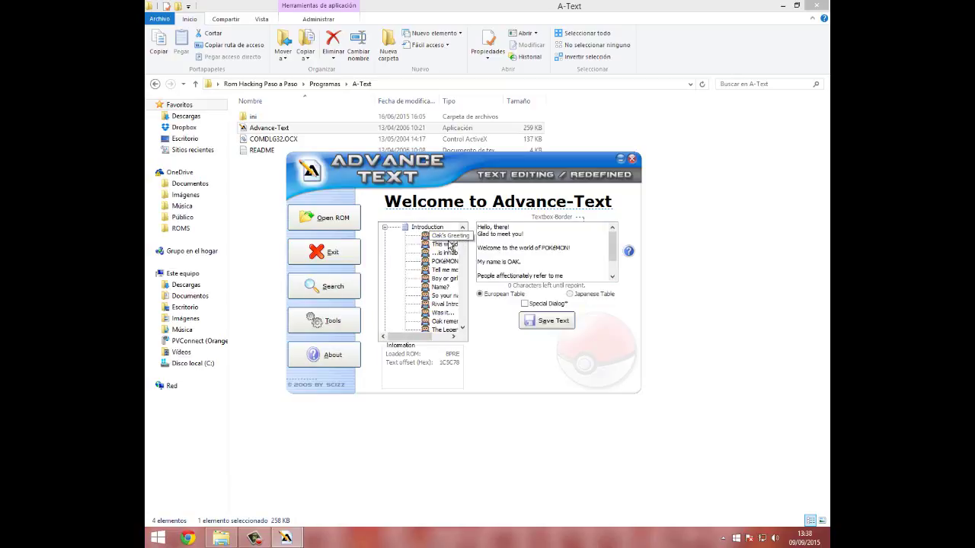
pyautogui.click(449, 245)
pyautogui.click(443, 261)
pyautogui.click(442, 253)
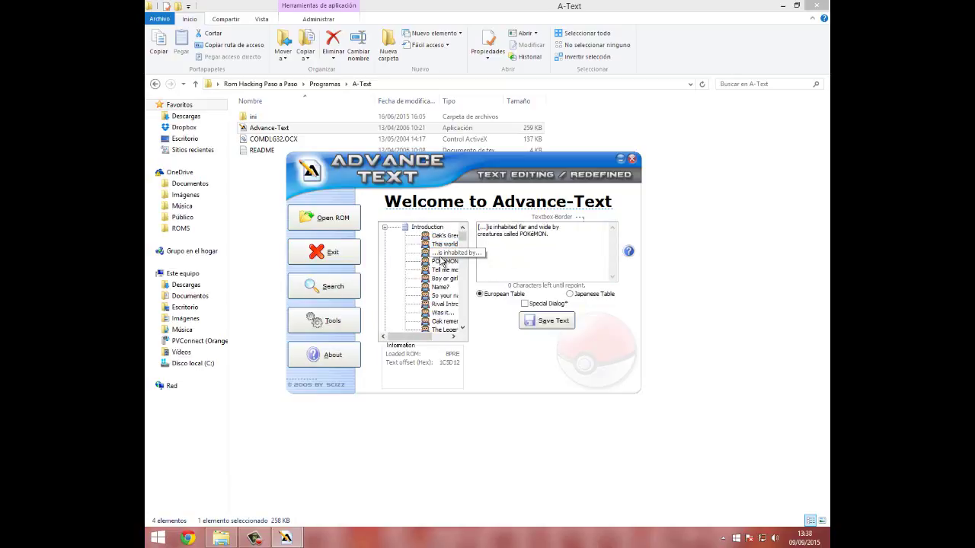
pyautogui.click(445, 236)
pyautogui.doubleClick(420, 228)
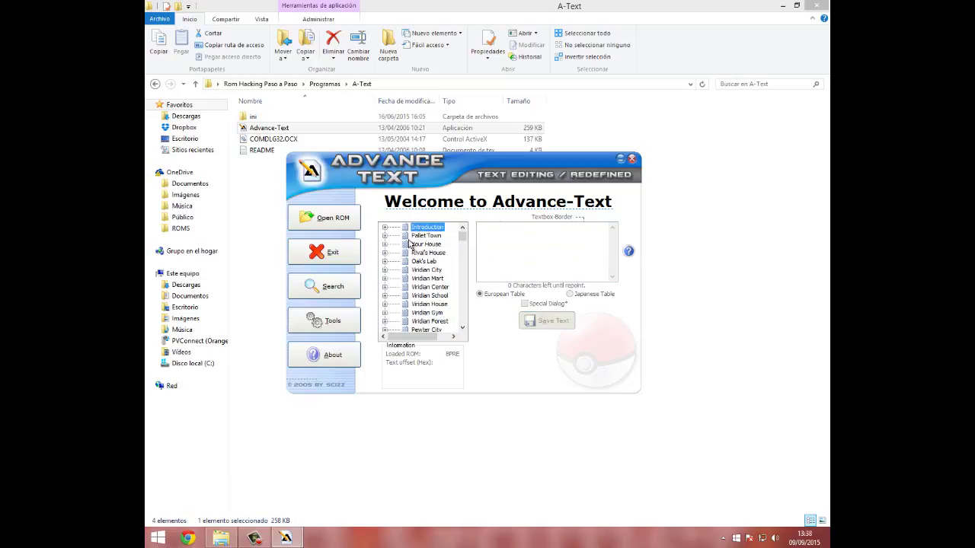
# View the Girl dialogue in the Pallet Town group and collapse the group.
pyautogui.doubleClick(417, 236)
pyautogui.click(424, 244)
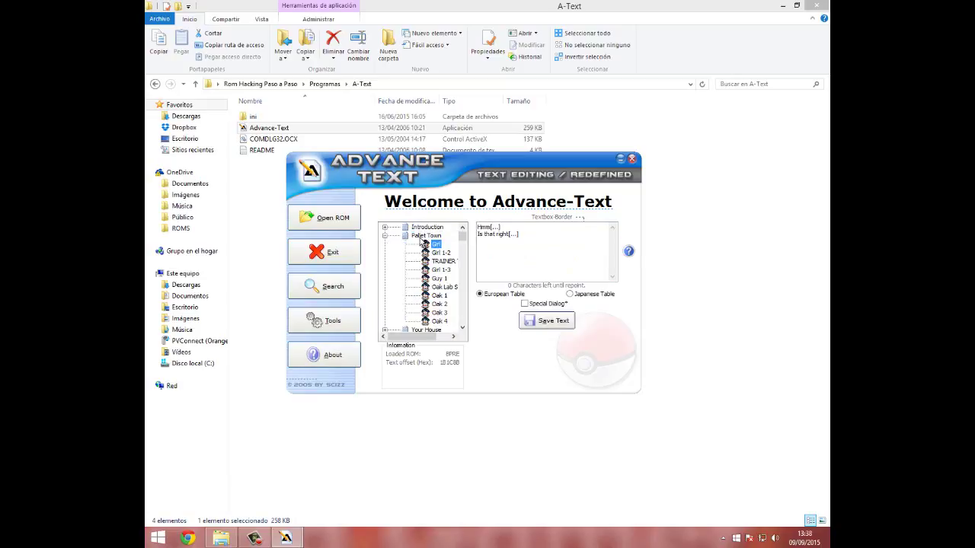
pyautogui.doubleClick(418, 237)
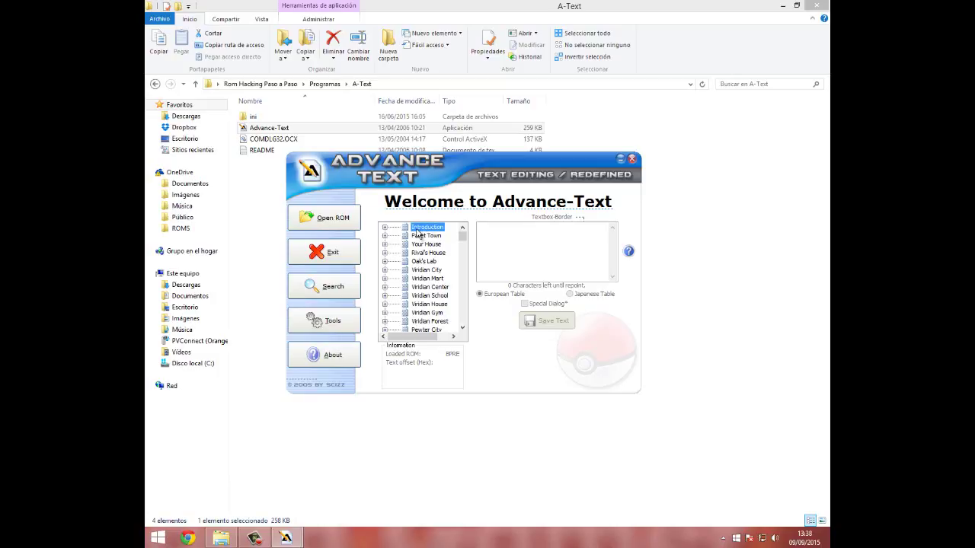
# Load the Oak's Greeting text from the Introduction group into the text editor.
pyautogui.doubleClick(418, 230)
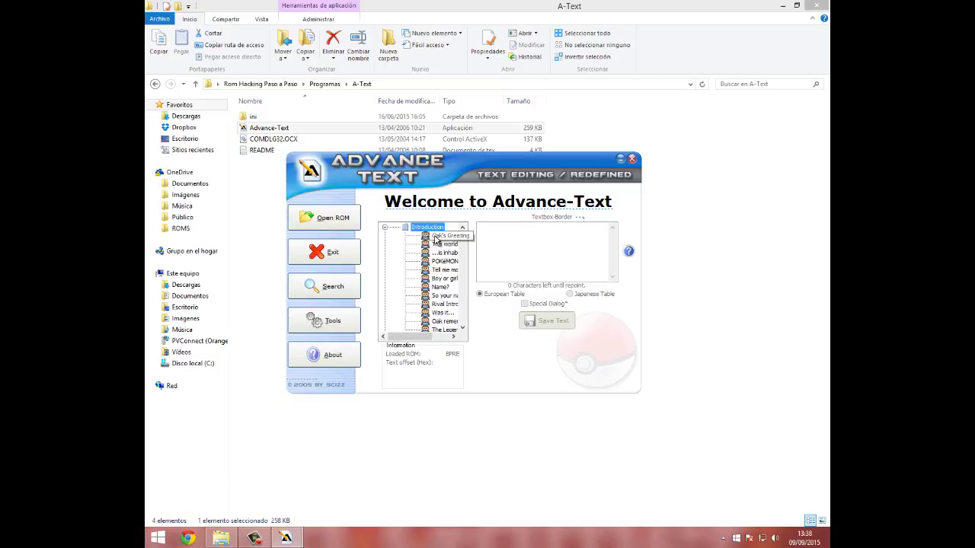
pyautogui.click(436, 240)
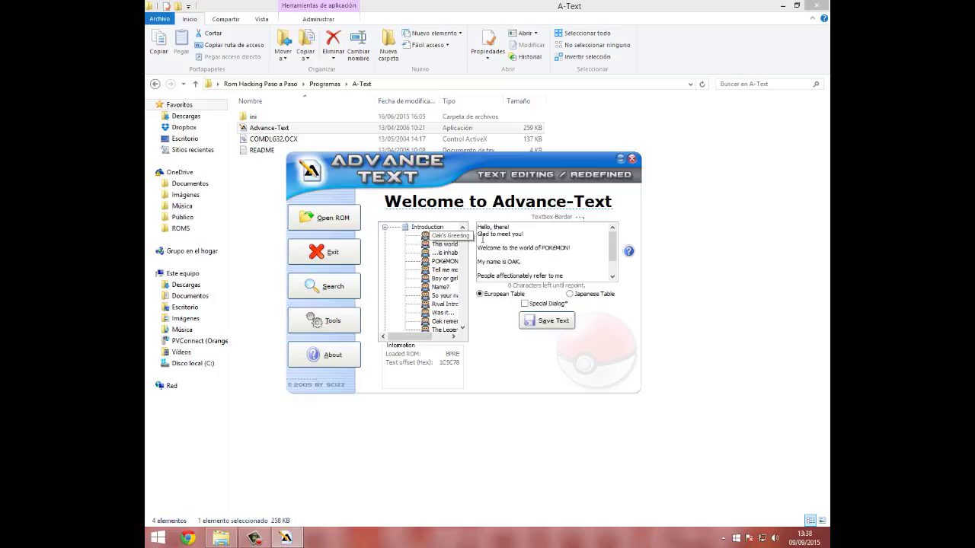
# Try replacing the whole Oak's Greeting text with a long run of filler A characters, and restore the original text.
pyautogui.scroll(-3, 436, 240)
pyautogui.scroll(3, 435, 240)
pyautogui.scroll(-2, 613, 252)
pyautogui.moveTo(579, 271); pyautogui.dragTo(224, 74)
pyautogui.press('Delete')
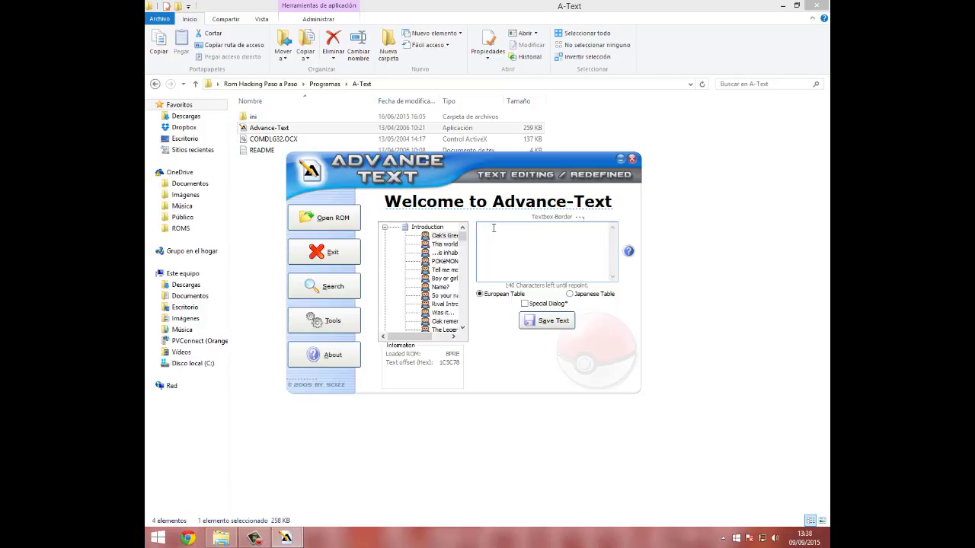
pyautogui.write('AAAAAAAAAAAAAAAAAAAAAAAAAAAAAAAAAAAAAAAAAAAAAAAAAAAAAAAAAAAAAAAAAAAAAAAAAAAAAAAAAAAAAAAAAAAAAAAAAAAAAAAAAAAAAAA')
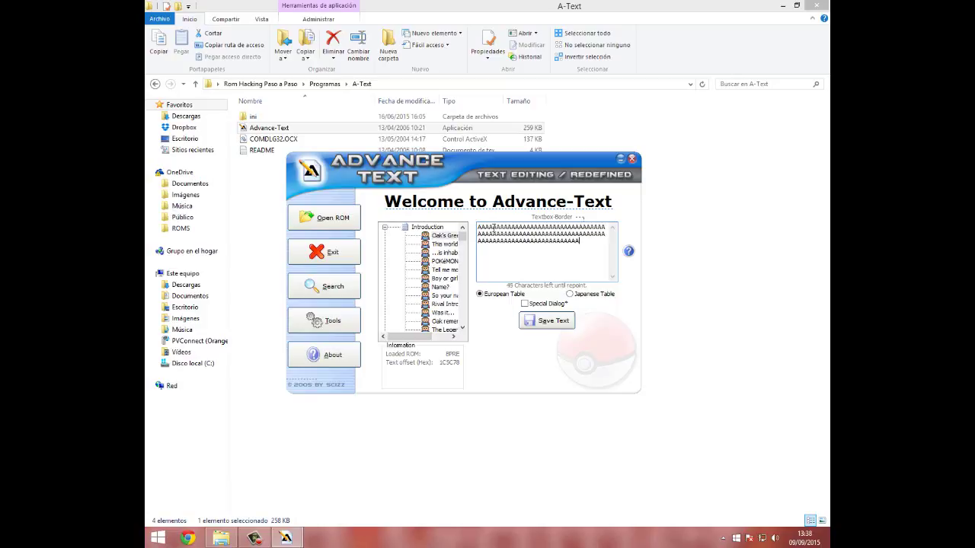
pyautogui.doubleClick(494, 229)
pyautogui.hotkey('ctrl', 'z')
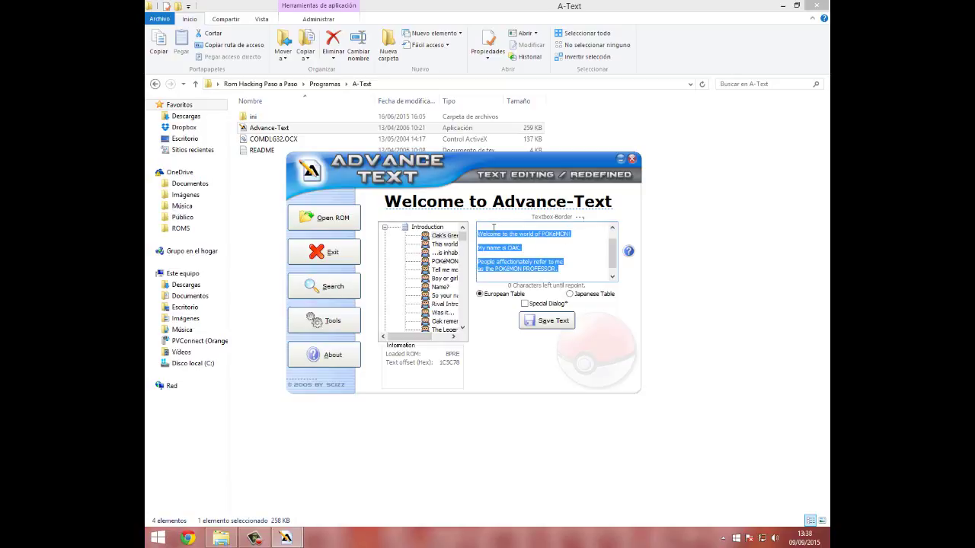
pyautogui.click(494, 227)
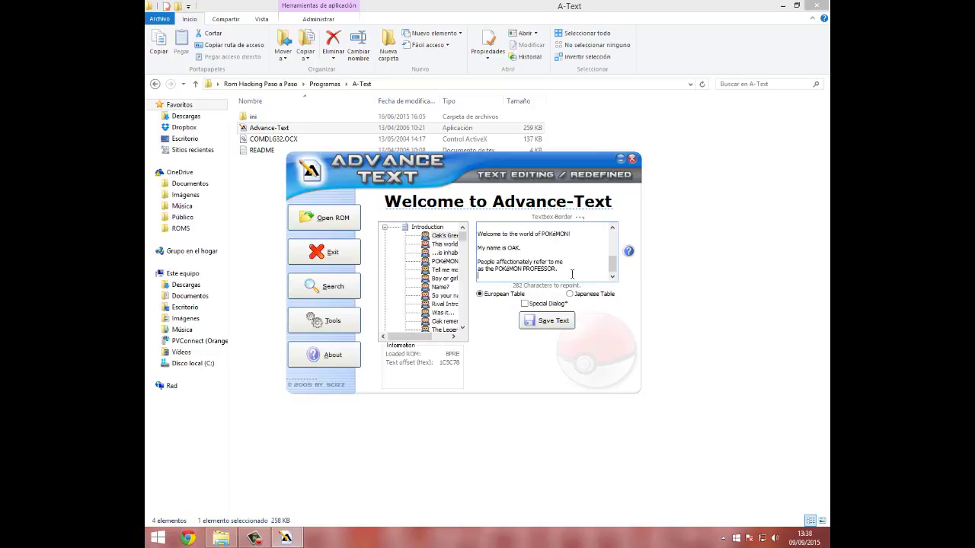
# Clear the entire Oak's Greeting text from the text editor.
pyautogui.moveTo(572, 274); pyautogui.dragTo(288, 61)
pyautogui.press('Delete')
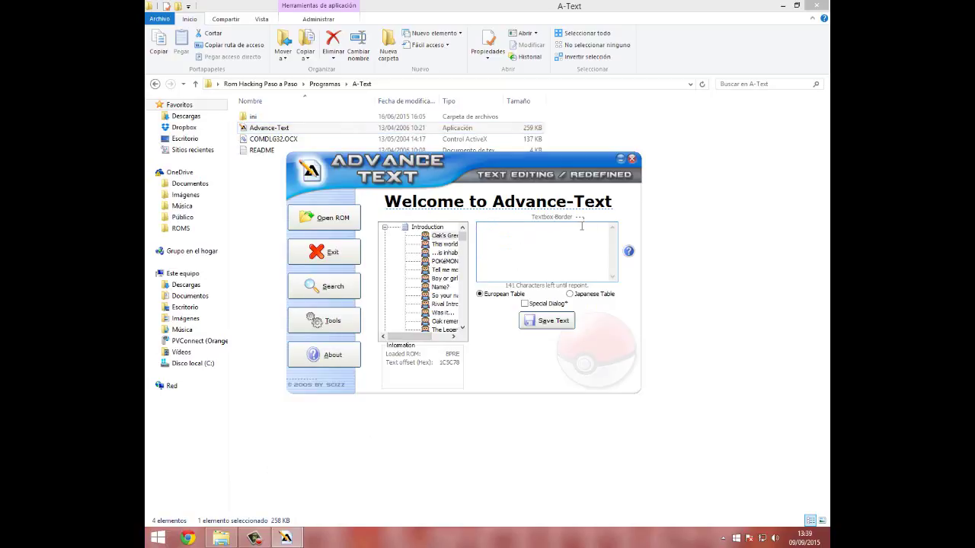
# Enter a trial run of A characters in the emptied greeting and erase it.
pyautogui.write('AAAAAAAAAAAAAAAAAAAAAAAAAAA')
pyautogui.write('A')
pyautogui.press('BackSpace')
pyautogui.press('BackSpace')
pyautogui.press('BackSpace')
pyautogui.press('BackSpace')
pyautogui.press('BackSpace')
pyautogui.press('BackSpace')
pyautogui.press('BackSpace')
pyautogui.press('BackSpace')
pyautogui.press('BackSpace')
pyautogui.press('BackSpace')
pyautogui.press('BackSpace')
pyautogui.press('BackSpace')
pyautogui.press('BackSpace')
pyautogui.press('BackSpace')
pyautogui.press('BackSpace')
pyautogui.press('BackSpace')
pyautogui.press('BackSpace')
pyautogui.press('BackSpace')
pyautogui.press('BackSpace')
pyautogui.press('BackSpace')
# Write a greeting giving the speaker's name, "no tengo muchos amigos, ¿Quieres ser tu mi amigo?", and "Por que la verdad es que me siento muy solo, porfavor.".
pyautogui.write('migos, ¿Quieres ser tu mi amigo?')
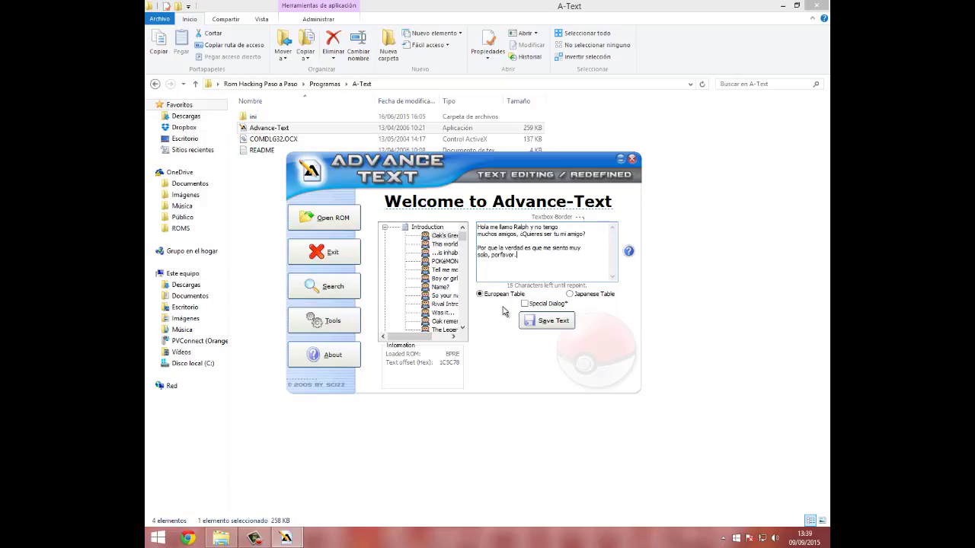
pyautogui.moveTo(524, 248); pyautogui.dragTo(489, 240)
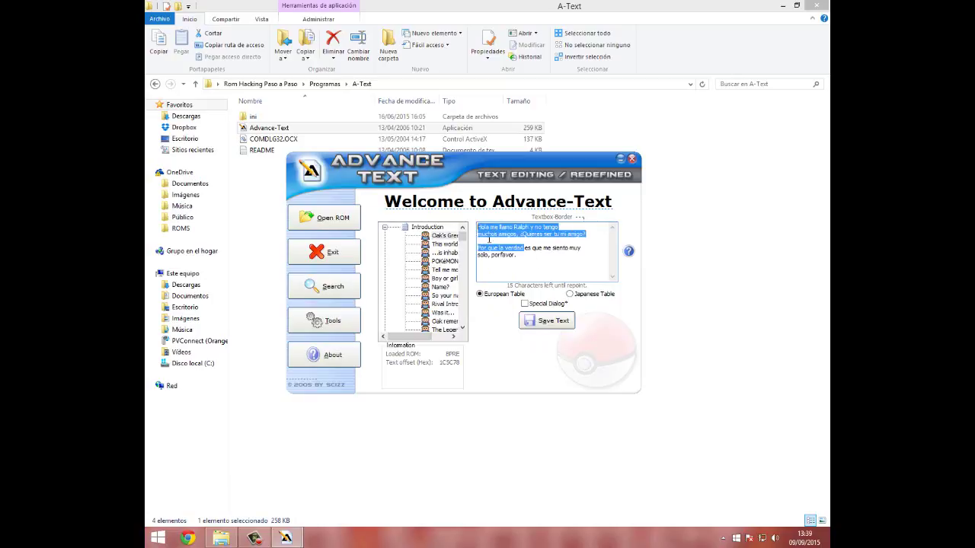
# Save the rewritten Oak's Greeting to the ROM, accepting that it is shorter than the old text.
pyautogui.click(538, 320)
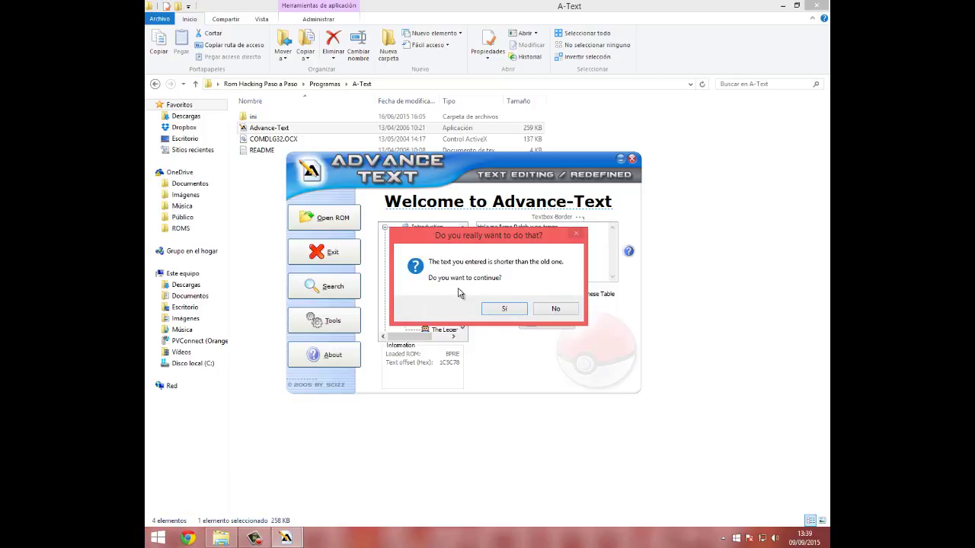
pyautogui.moveTo(501, 241); pyautogui.dragTo(525, 298)
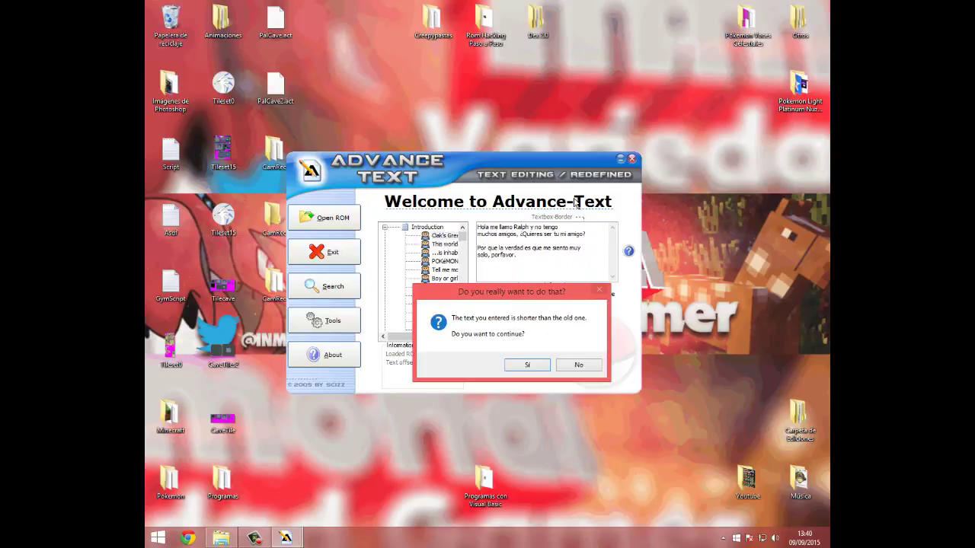
pyautogui.click(539, 268)
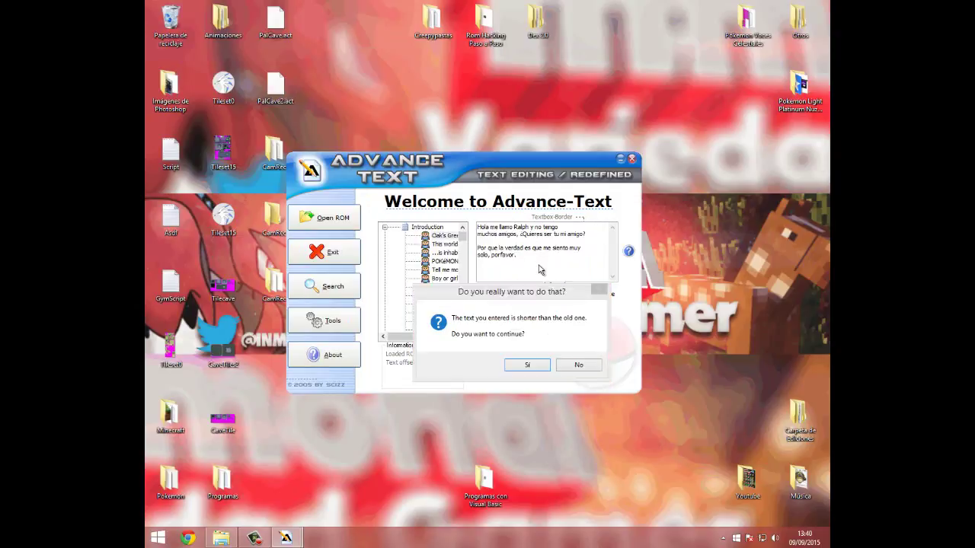
pyautogui.click(513, 365)
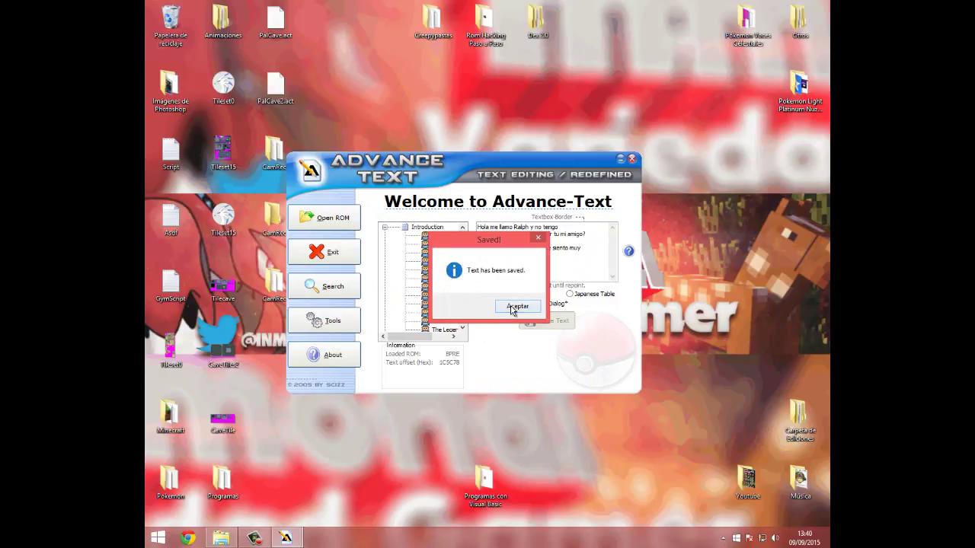
pyautogui.click(515, 308)
# Put the text editor away and open the Hack folder of Rom Hacking Paso a Paso in File Explorer.
pyautogui.click(632, 159)
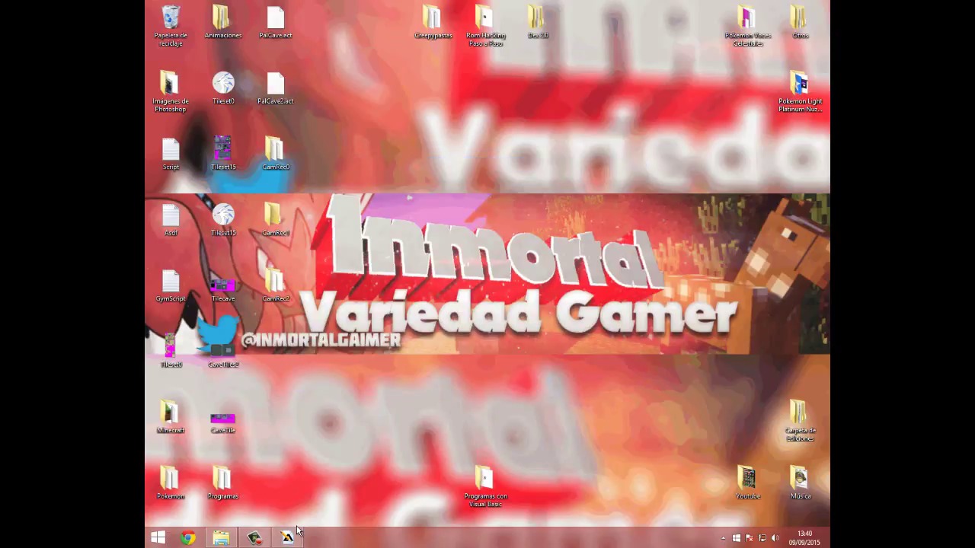
pyautogui.click(221, 538)
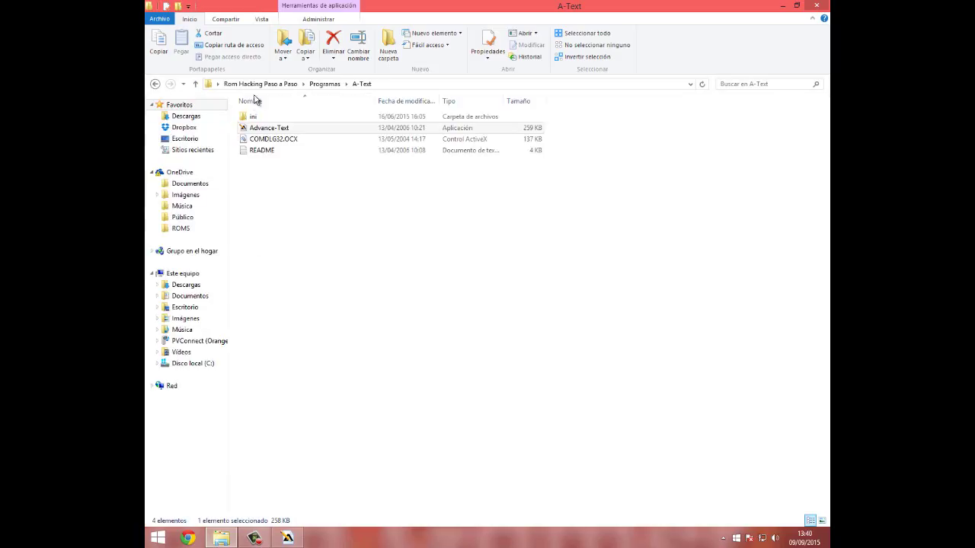
pyautogui.click(272, 84)
pyautogui.click(268, 116)
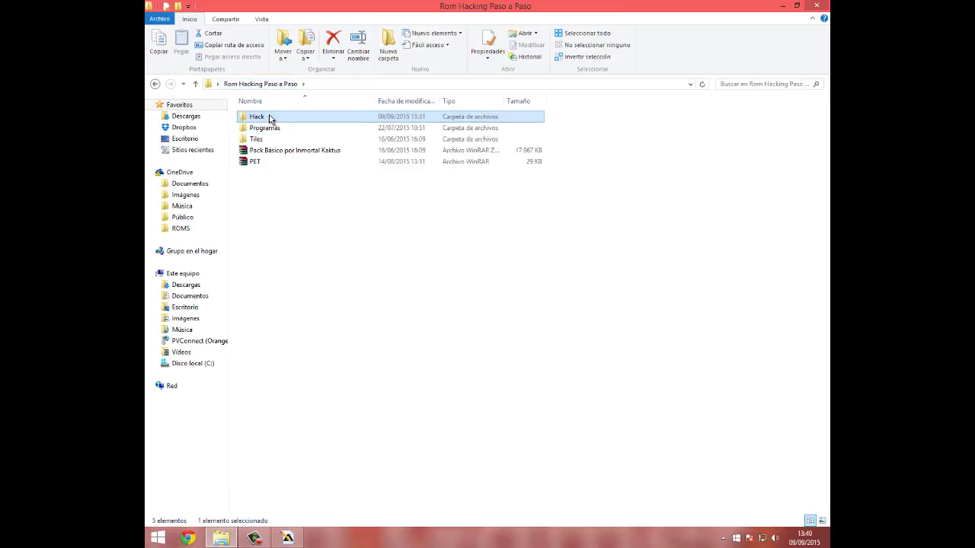
pyautogui.doubleClick(270, 118)
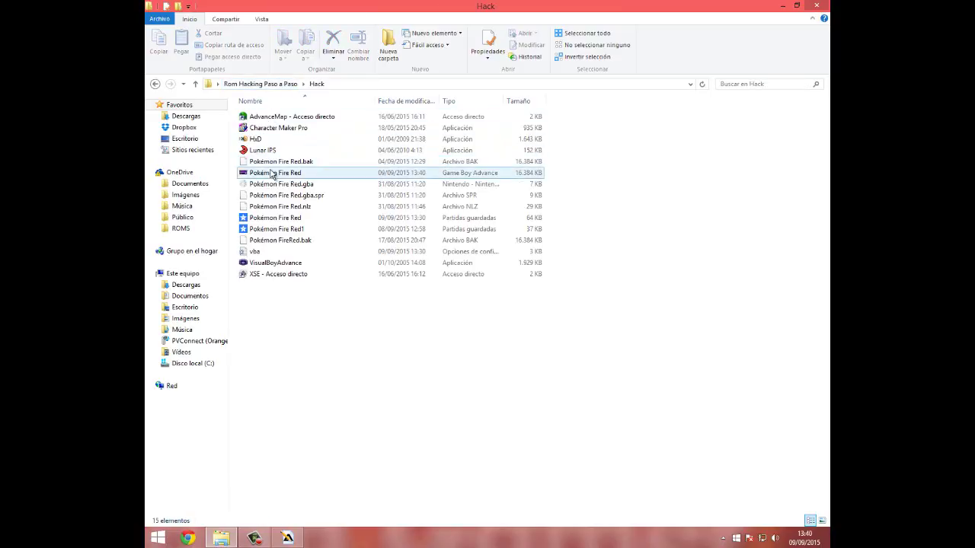
# Launch VisualBoyAdvance from the Hack folder, maximize it and run the Pokémon Fire Red ROM.
pyautogui.click(272, 174)
pyautogui.doubleClick(274, 263)
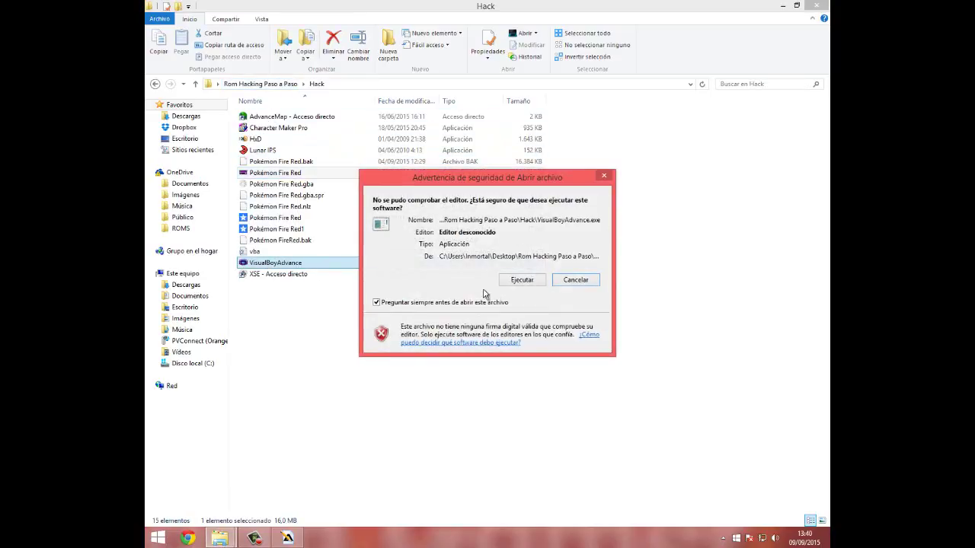
pyautogui.click(507, 281)
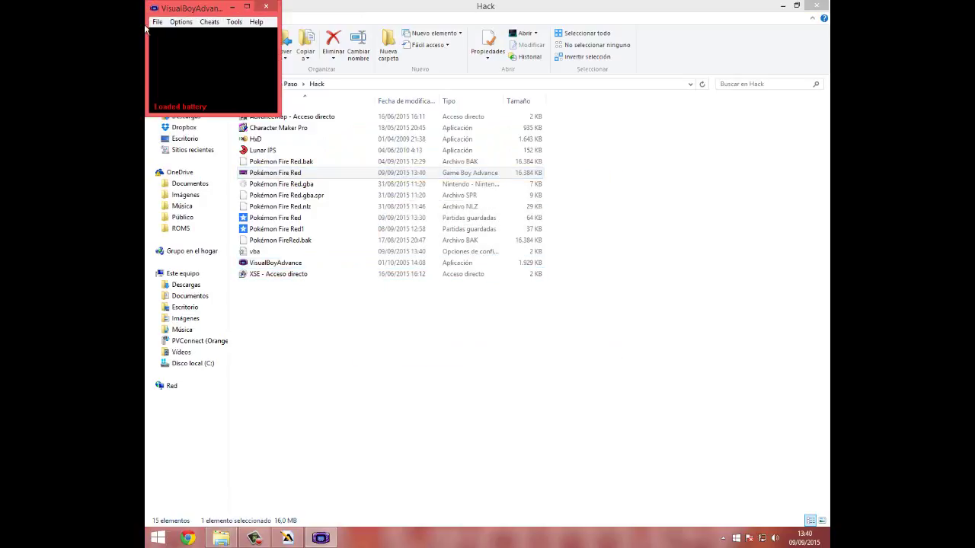
pyautogui.click(247, 9)
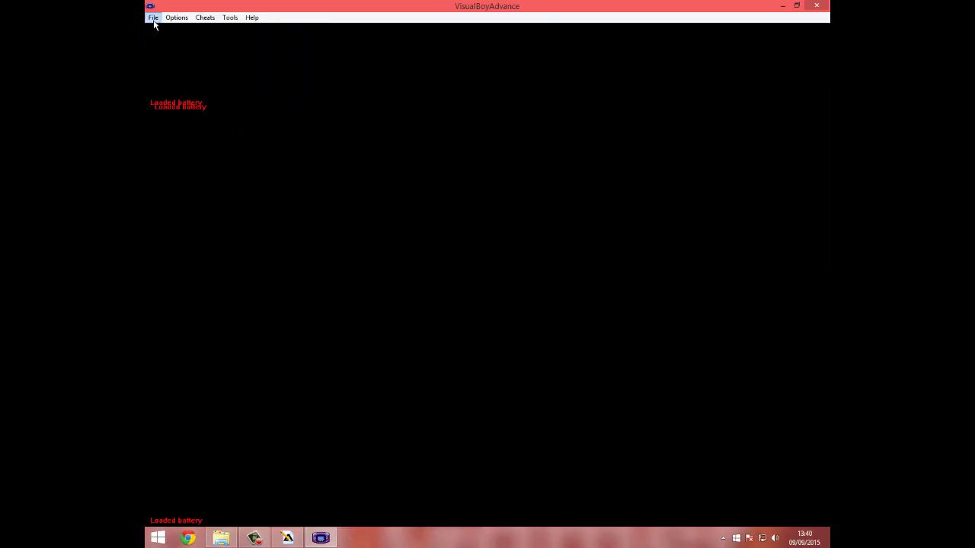
pyautogui.click(153, 17)
pyautogui.click(428, 135)
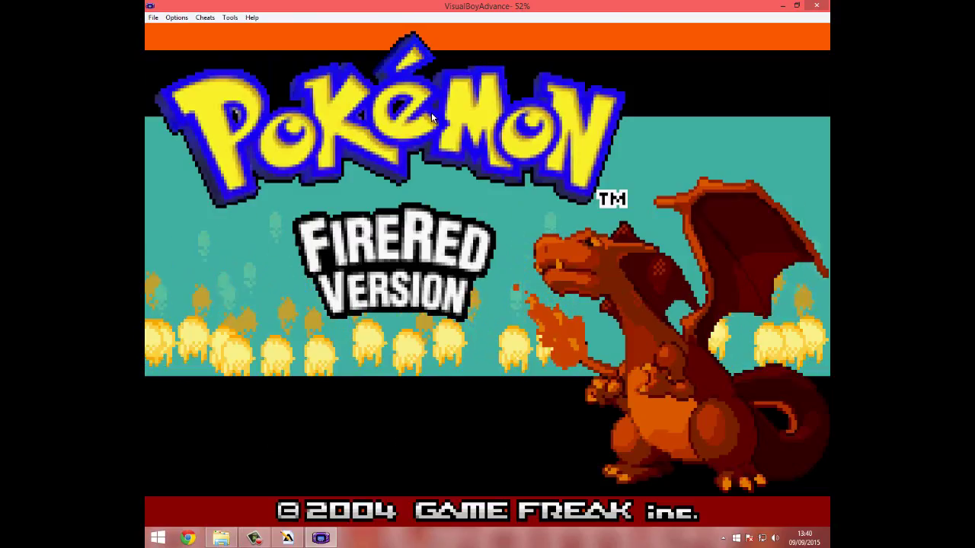
# Start the game in a smaller window, advance through the introduction to check Oak's edited greeting, and close the emulator.
pyautogui.press('Return')
pyautogui.moveTo(372, 2); pyautogui.dragTo(355, 21)
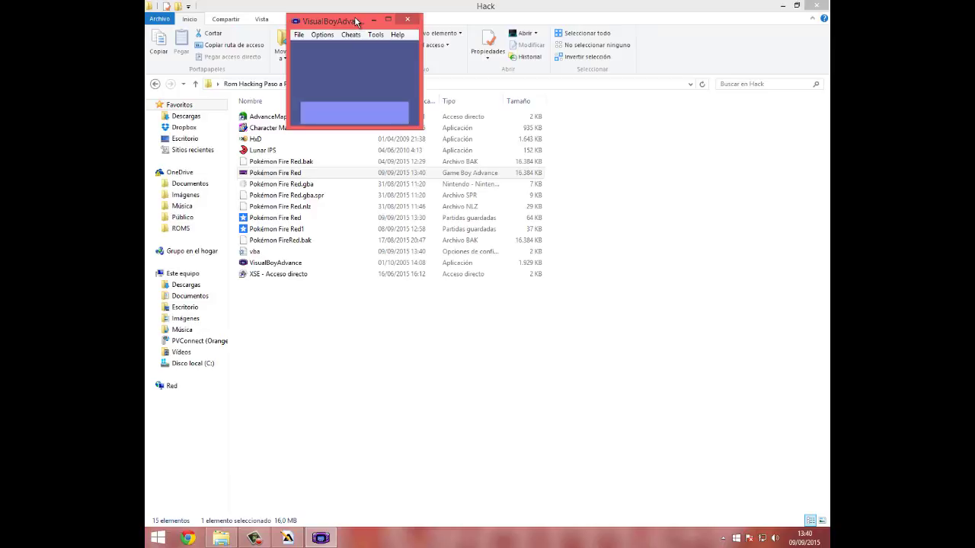
pyautogui.press('z')
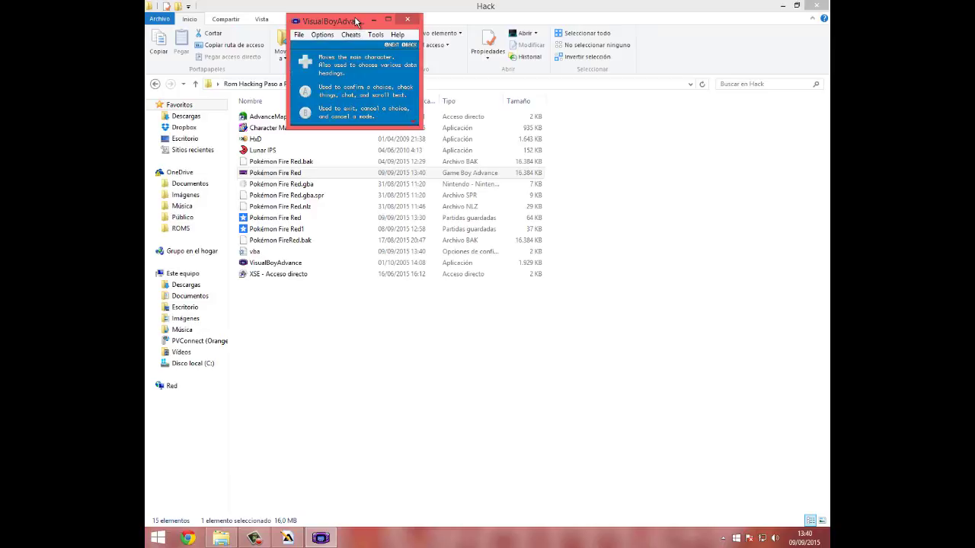
pyautogui.press('z')
pyautogui.press('z')
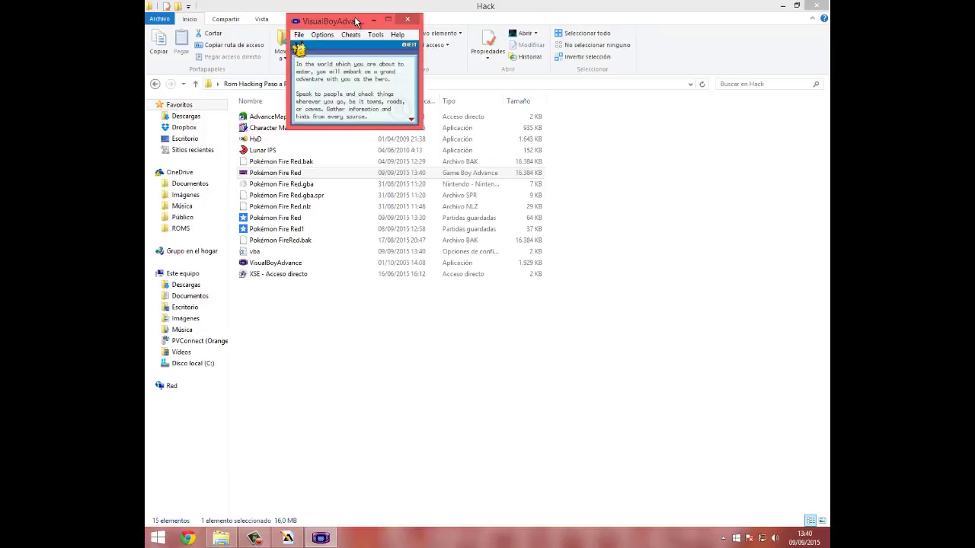
pyautogui.press('z')
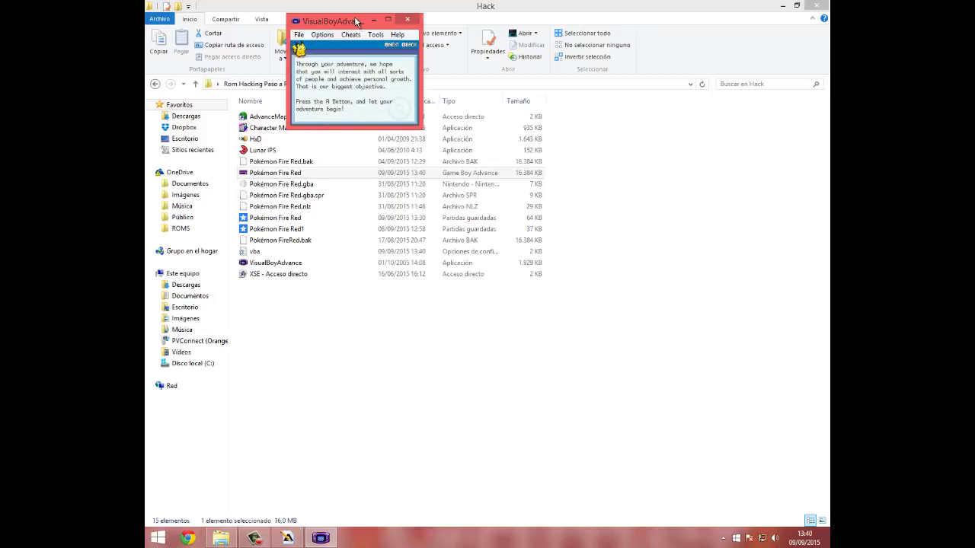
pyautogui.press('z')
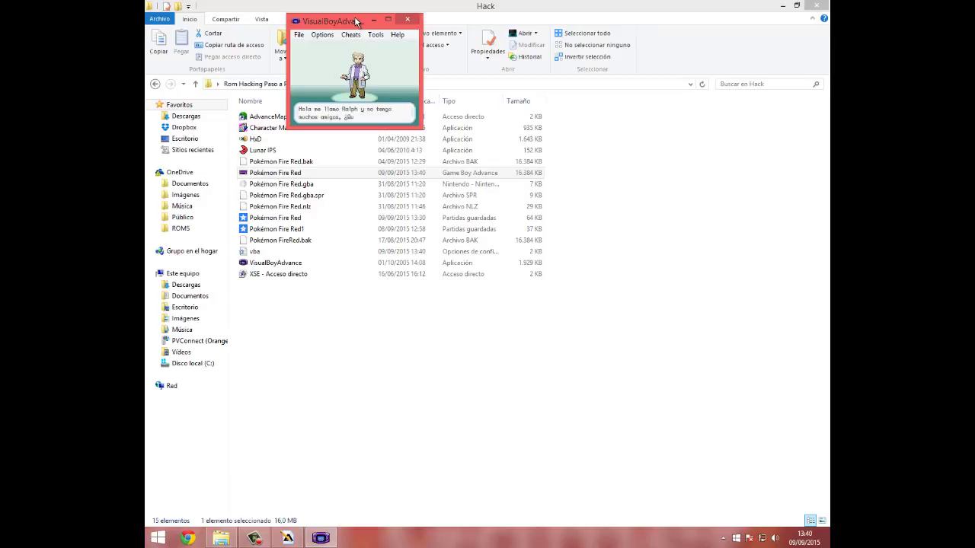
pyautogui.press('z')
pyautogui.press('z')
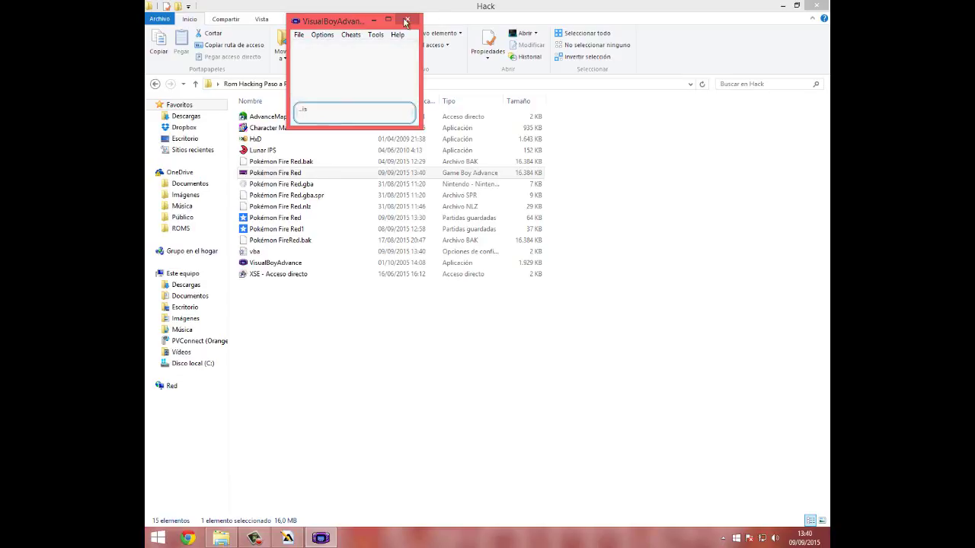
pyautogui.click(407, 19)
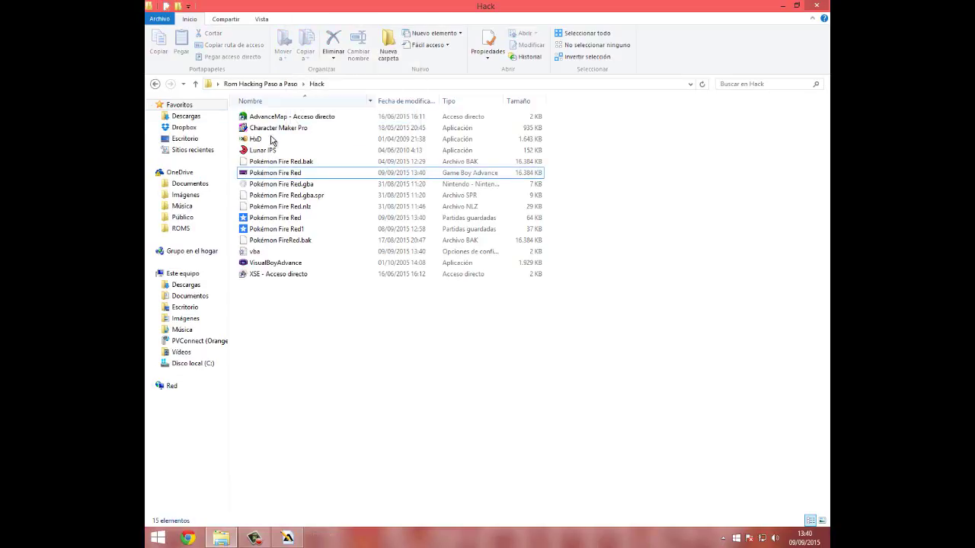
# Open the NSE folder inside the Programas folder of Rom Hacking Paso a Paso.
pyautogui.click(262, 84)
pyautogui.click(264, 128)
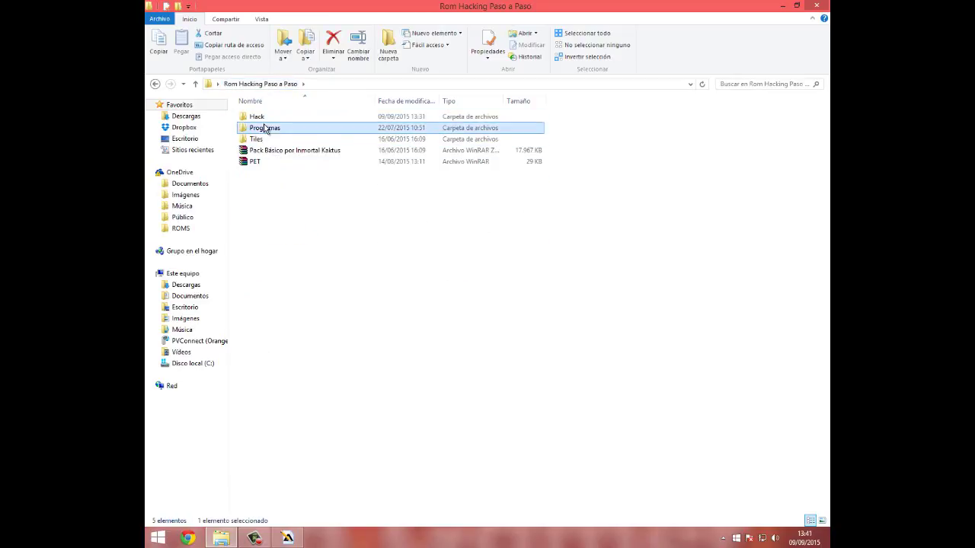
pyautogui.doubleClick(264, 128)
pyautogui.click(264, 240)
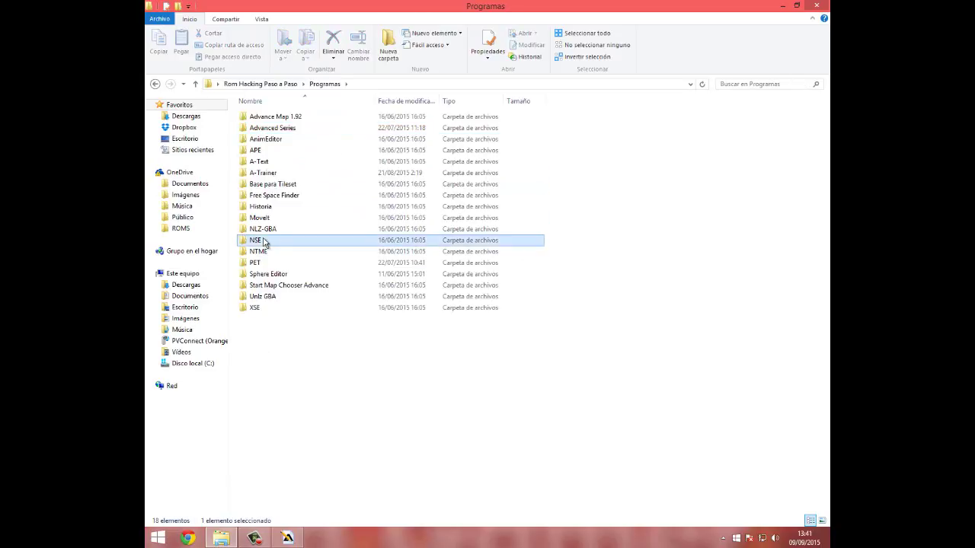
pyautogui.doubleClick(264, 240)
# Launch the NSE 2.0 application from the NSE 2.0 folder, allowing it to run.
pyautogui.moveTo(324, 221); pyautogui.dragTo(259, 115)
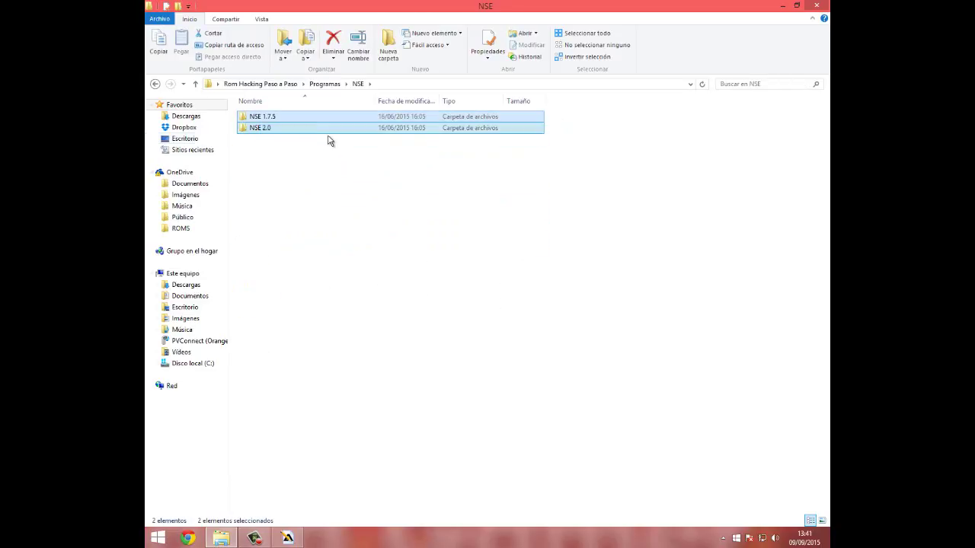
pyautogui.click(329, 140)
pyautogui.click(262, 127)
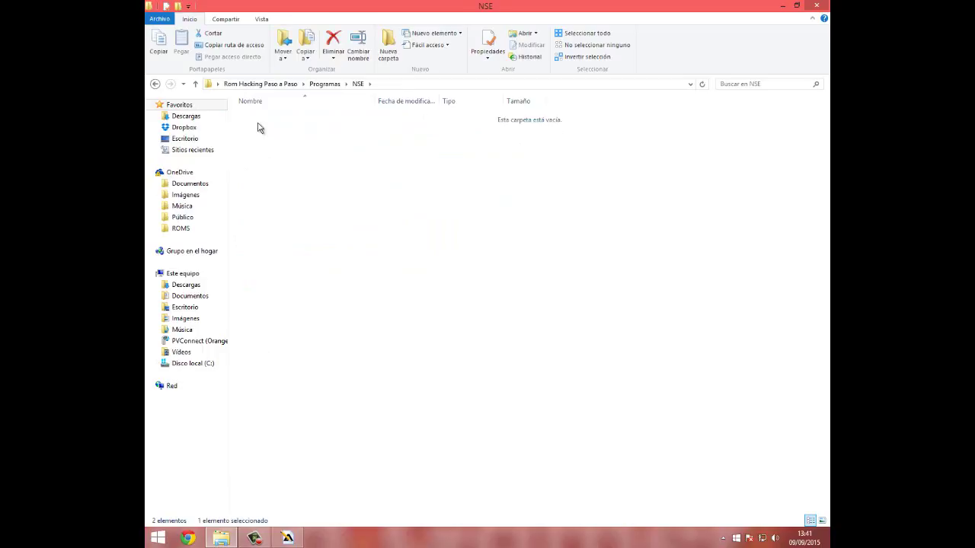
pyautogui.click(260, 161)
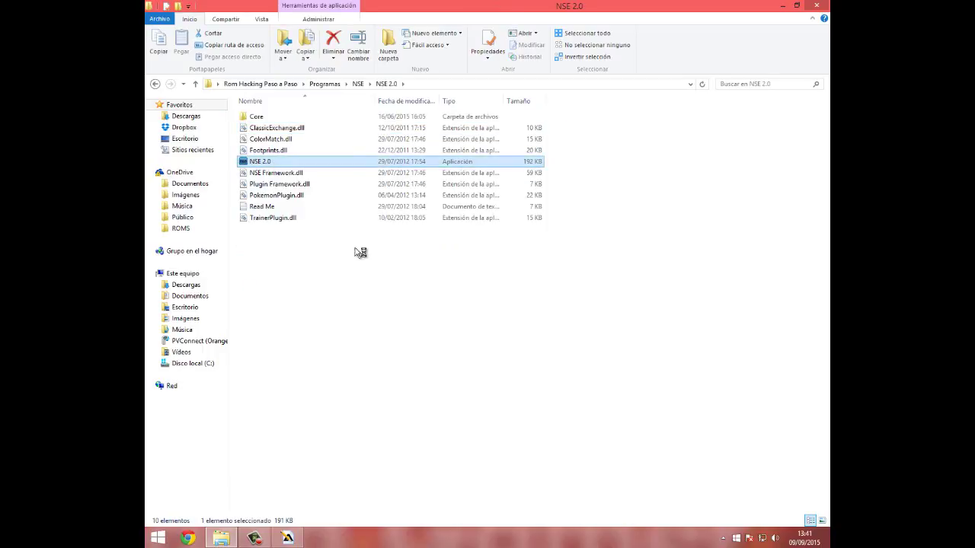
pyautogui.click(526, 280)
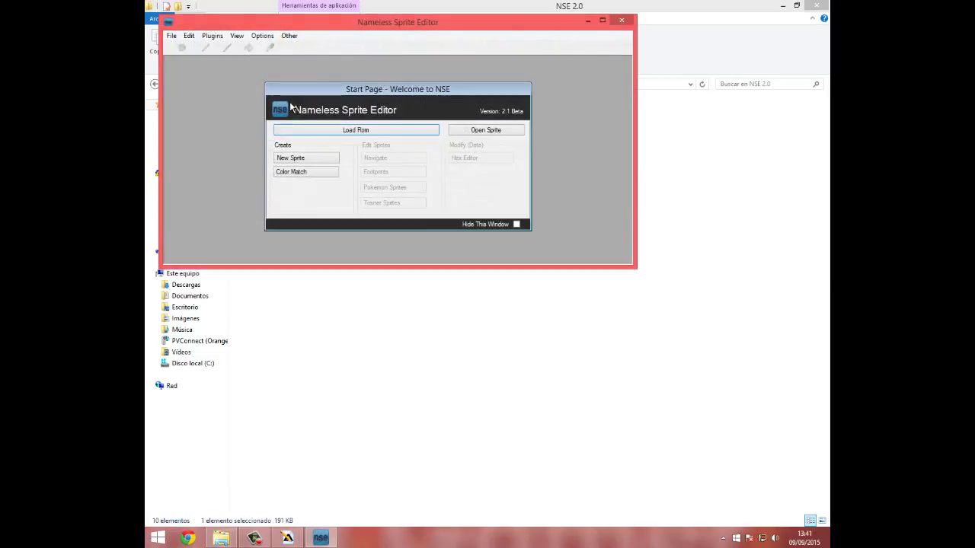
# Load the ROM from the Hack folder of Rom Hacking Paso a Paso and open its trainer sprites.
pyautogui.click(341, 134)
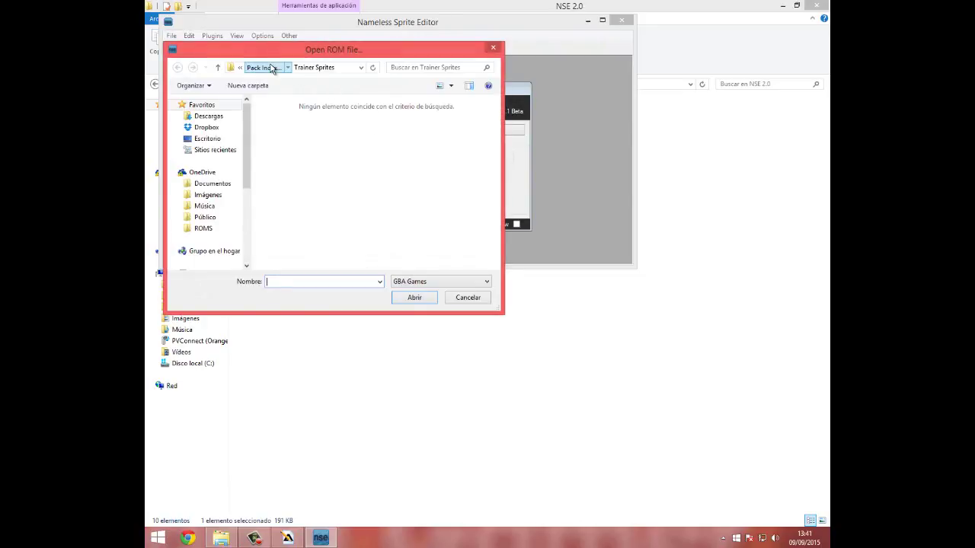
pyautogui.click(270, 67)
pyautogui.click(268, 68)
pyautogui.click(254, 67)
pyautogui.click(254, 68)
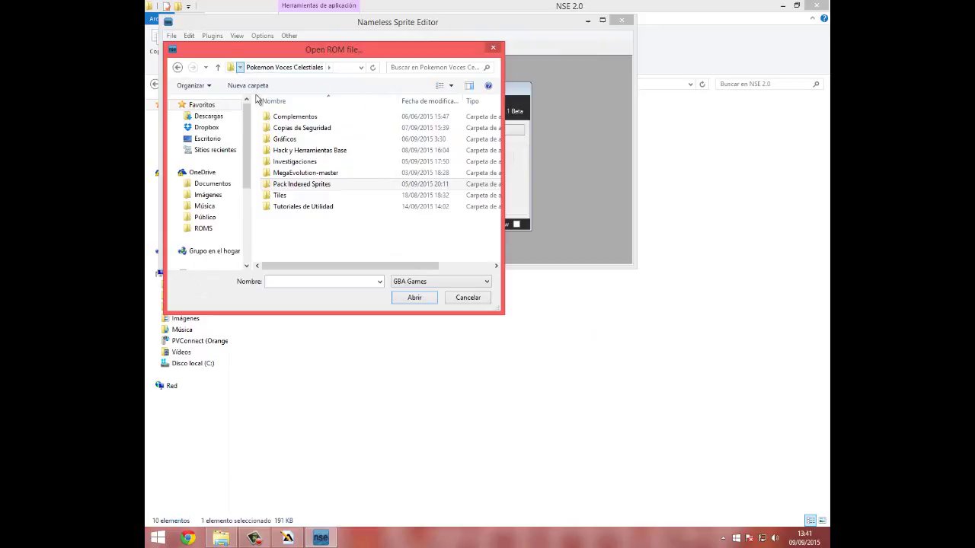
pyautogui.click(240, 67)
pyautogui.scroll(-3, 279, 210)
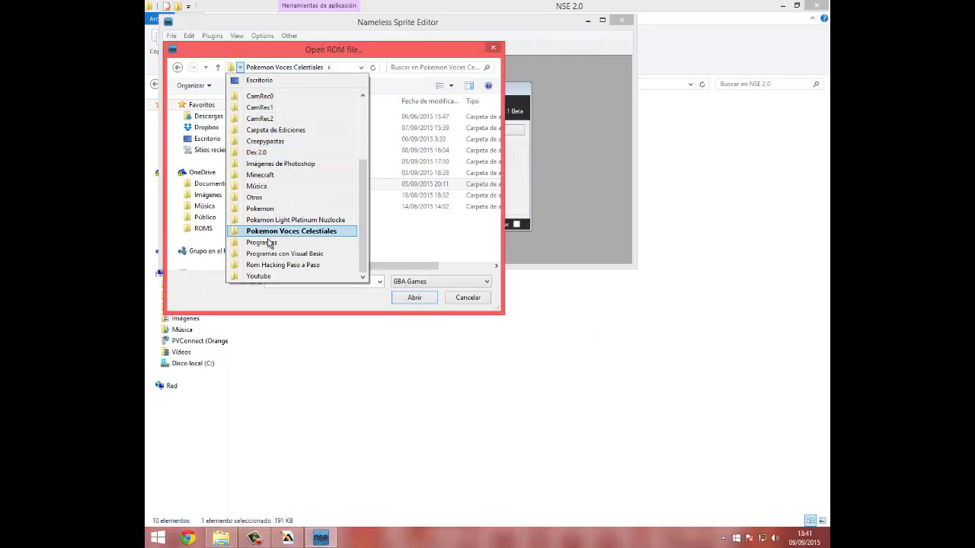
pyautogui.click(289, 265)
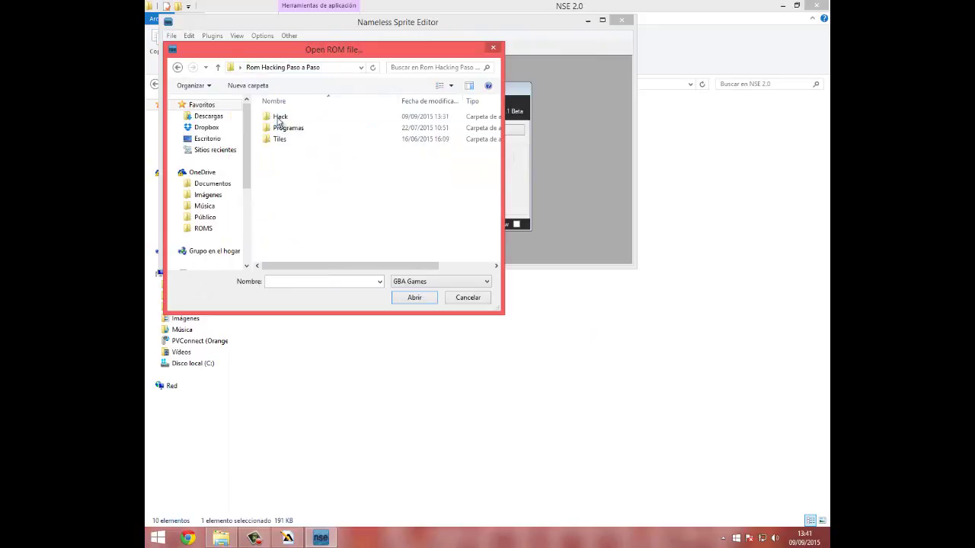
pyautogui.doubleClick(279, 118)
pyautogui.doubleClick(279, 116)
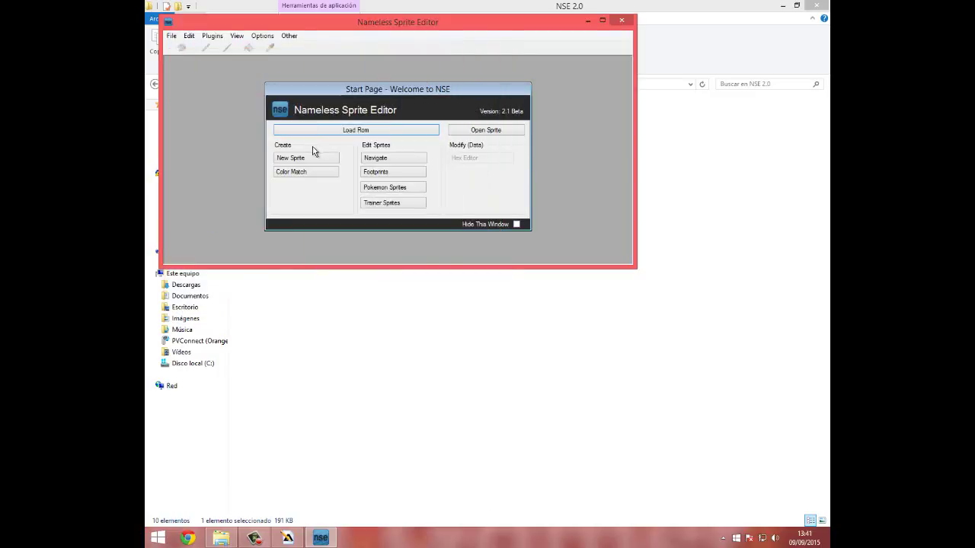
pyautogui.click(388, 204)
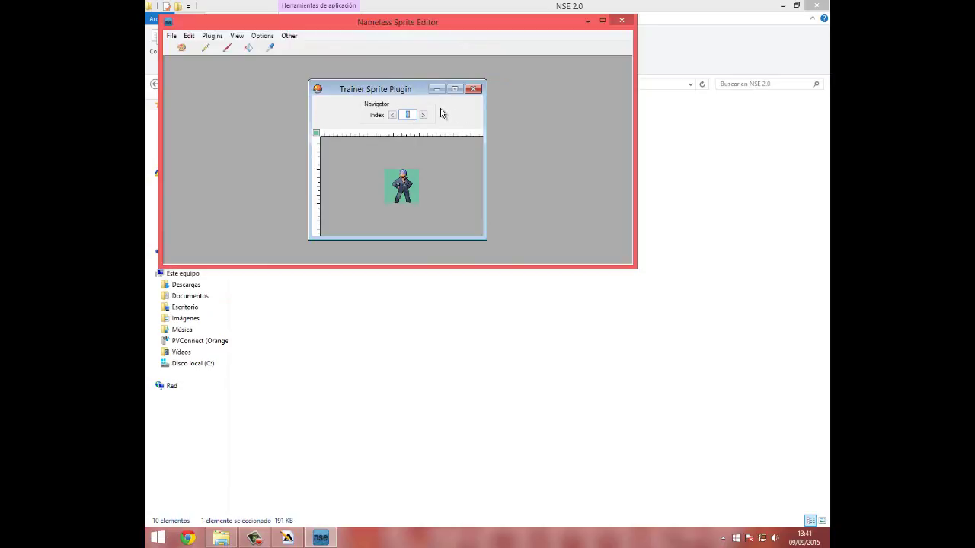
# Browse through the trainer sprites from index 82 upwards to examine the trainers' graphics.
pyautogui.write('82')
pyautogui.click(423, 115)
pyautogui.click(424, 115)
pyautogui.click(423, 115)
pyautogui.click(424, 115)
pyautogui.click(424, 115)
pyautogui.click(424, 115)
pyautogui.click(424, 115)
pyautogui.click(423, 115)
pyautogui.click(424, 115)
pyautogui.click(424, 115)
pyautogui.click(423, 115)
pyautogui.click(423, 115)
pyautogui.click(423, 115)
pyautogui.click(424, 115)
pyautogui.click(423, 115)
pyautogui.click(424, 115)
pyautogui.doubleClick(424, 115)
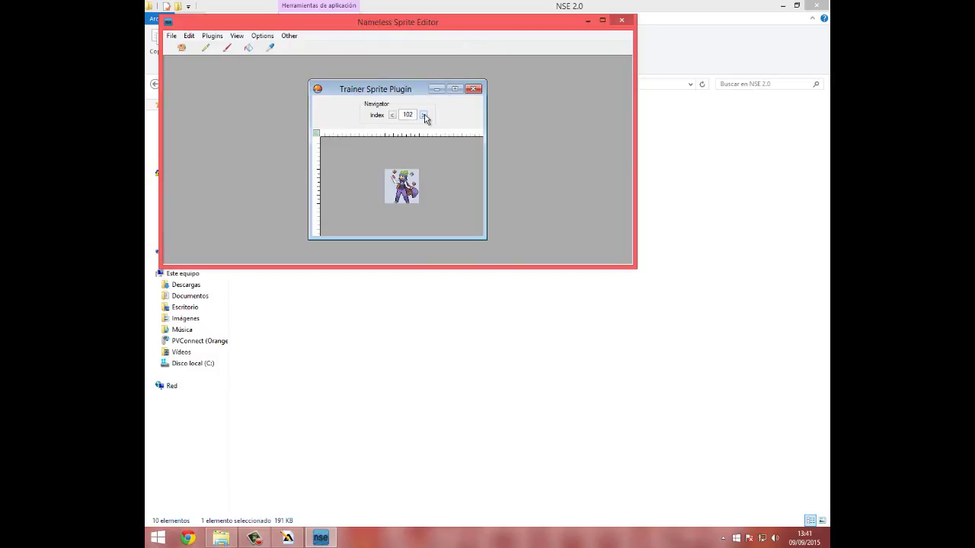
pyautogui.click(423, 115)
pyautogui.doubleClick(424, 115)
pyautogui.doubleClick(423, 115)
pyautogui.click(424, 115)
pyautogui.doubleClick(423, 115)
pyautogui.doubleClick(423, 115)
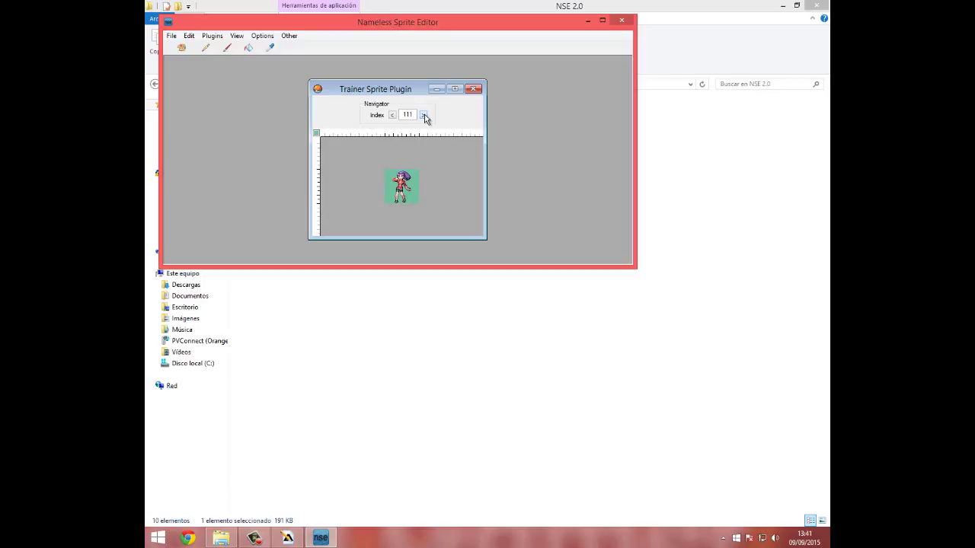
pyautogui.doubleClick(423, 115)
pyautogui.doubleClick(423, 115)
pyautogui.doubleClick(423, 115)
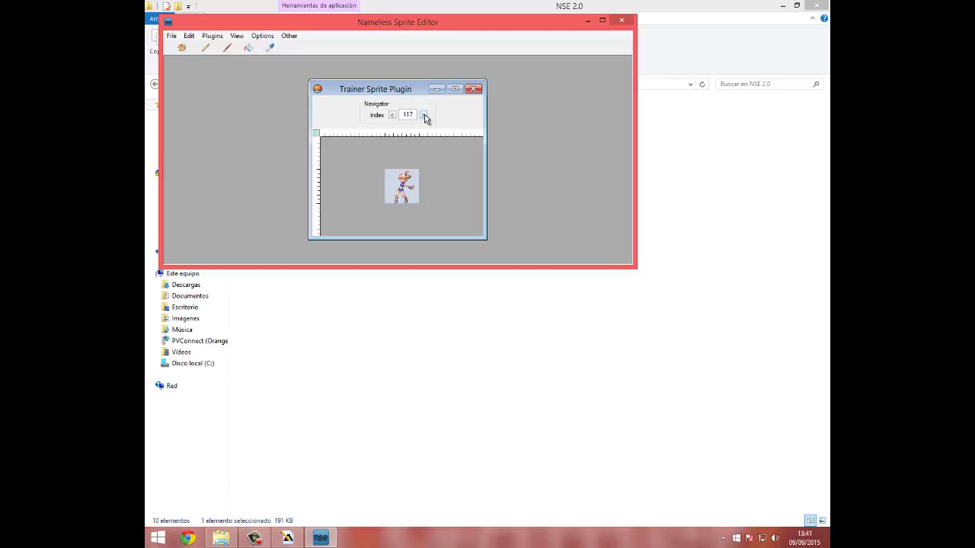
pyautogui.doubleClick(424, 115)
pyautogui.doubleClick(424, 115)
pyautogui.doubleClick(423, 115)
pyautogui.click(423, 115)
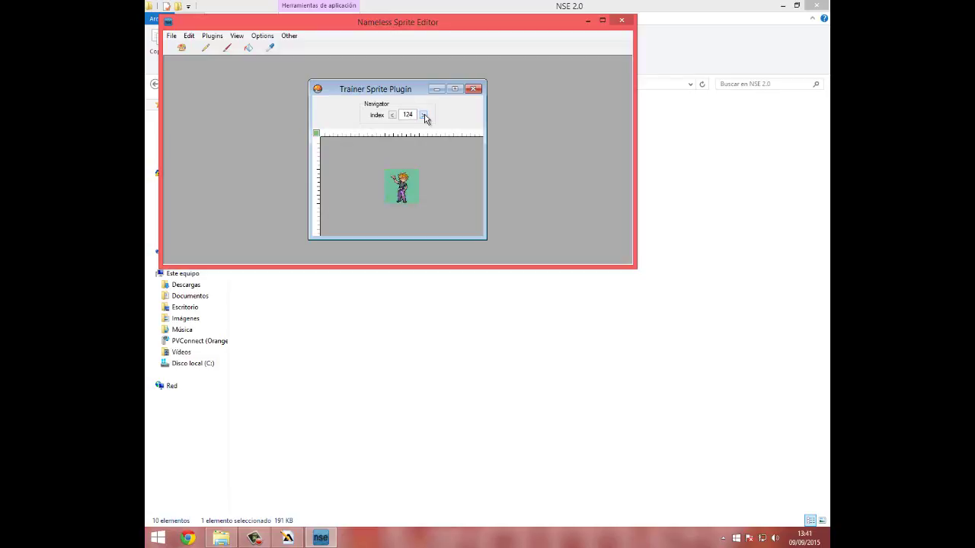
pyautogui.click(391, 115)
pyautogui.doubleClick(392, 115)
pyautogui.doubleClick(392, 115)
pyautogui.doubleClick(392, 116)
# Display the trainer sprite at index 83 and start importing a sprite file for it.
pyautogui.write('82')
pyautogui.press('Up')
pyautogui.click(171, 36)
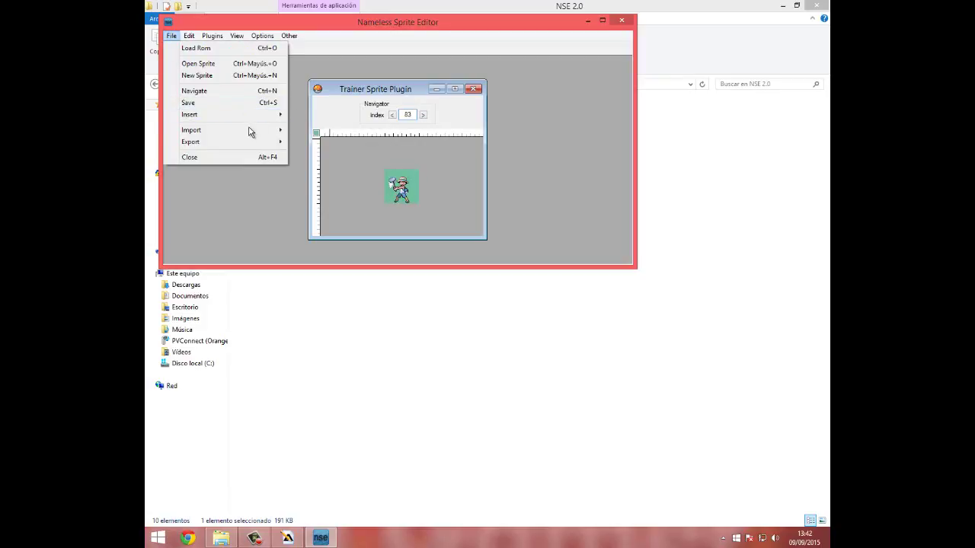
pyautogui.moveTo(283, 130)
pyautogui.click(320, 130)
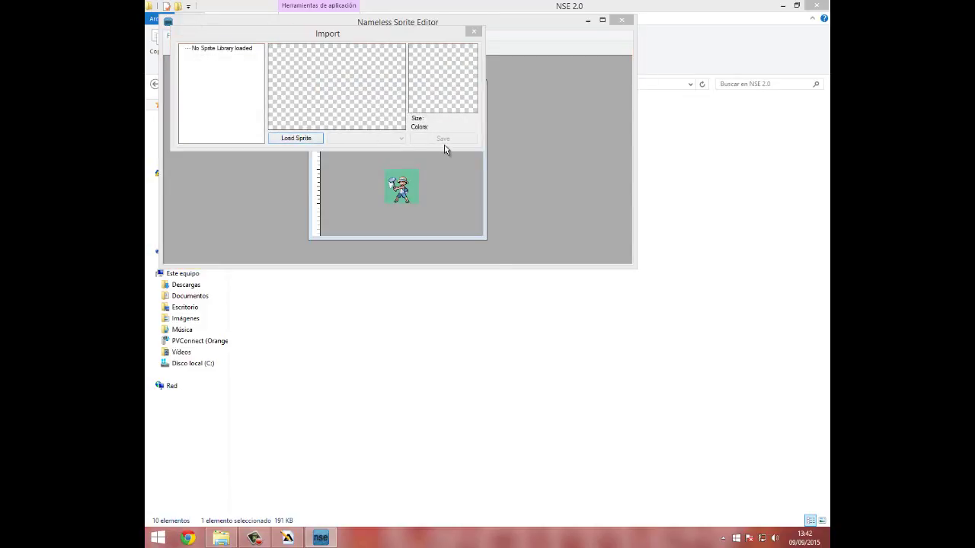
pyautogui.press('Return')
# Browse to the Trainer Sprites folder inside Pack Indexed Sprites of Pokemon Voces Celestiales.
pyautogui.click(279, 70)
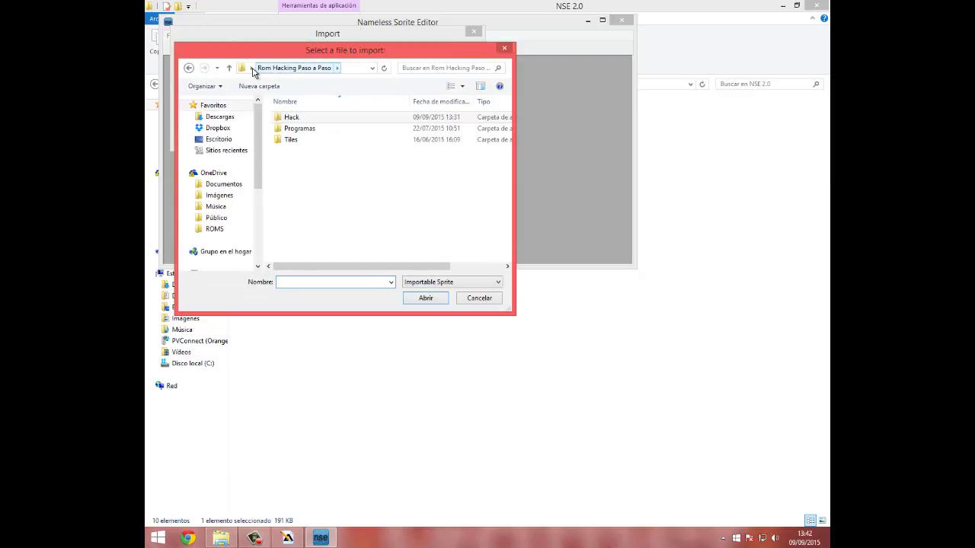
pyautogui.click(251, 69)
pyautogui.click(250, 70)
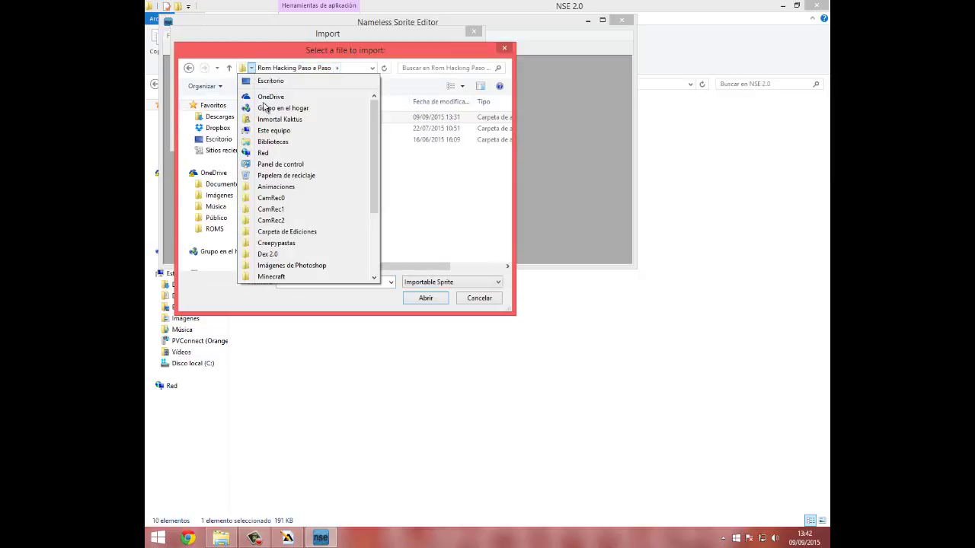
pyautogui.scroll(-3, 286, 151)
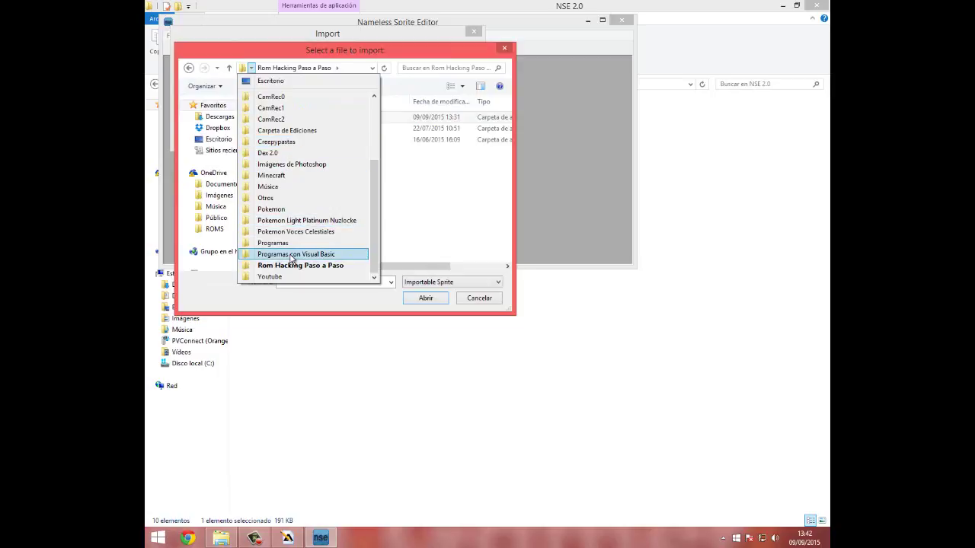
pyautogui.click(279, 231)
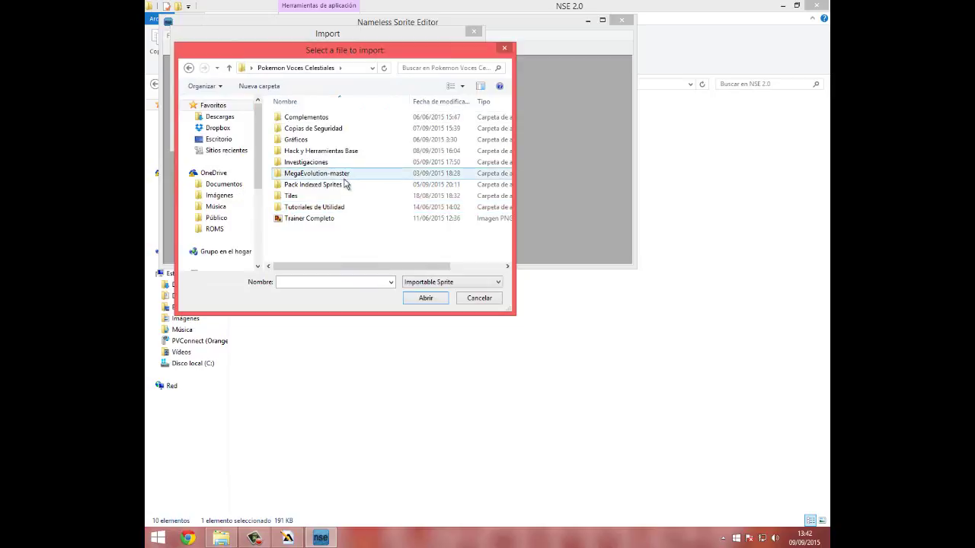
pyautogui.doubleClick(344, 184)
pyautogui.click(319, 130)
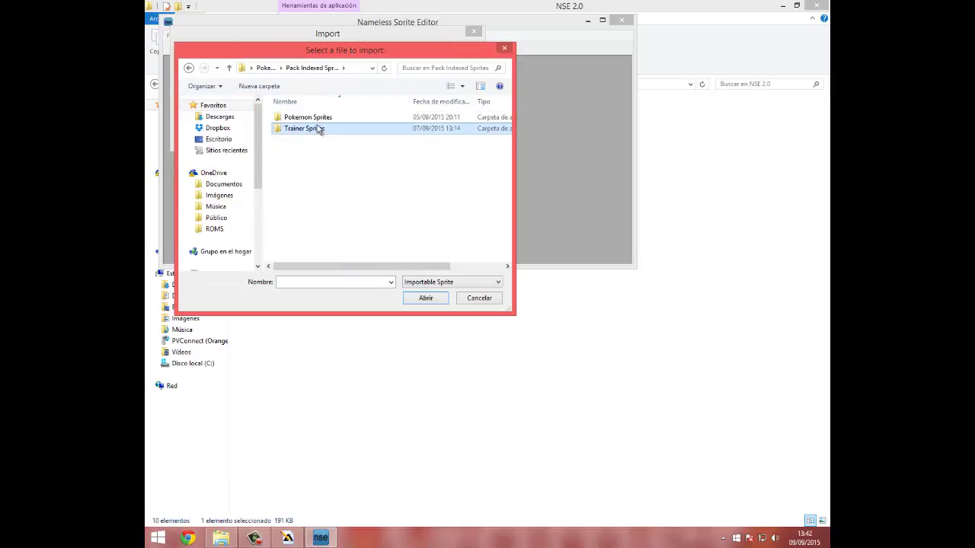
pyautogui.doubleClick(319, 129)
# Import the Bugcatcher image over trainer sprite 83 and close the import window.
pyautogui.moveTo(315, 46); pyautogui.dragTo(379, 159)
pyautogui.click(531, 290)
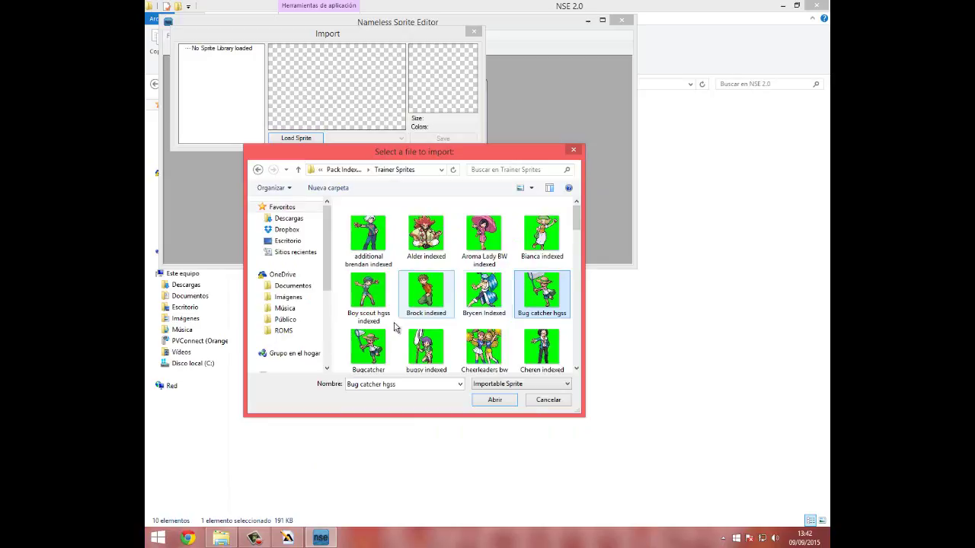
pyautogui.doubleClick(369, 346)
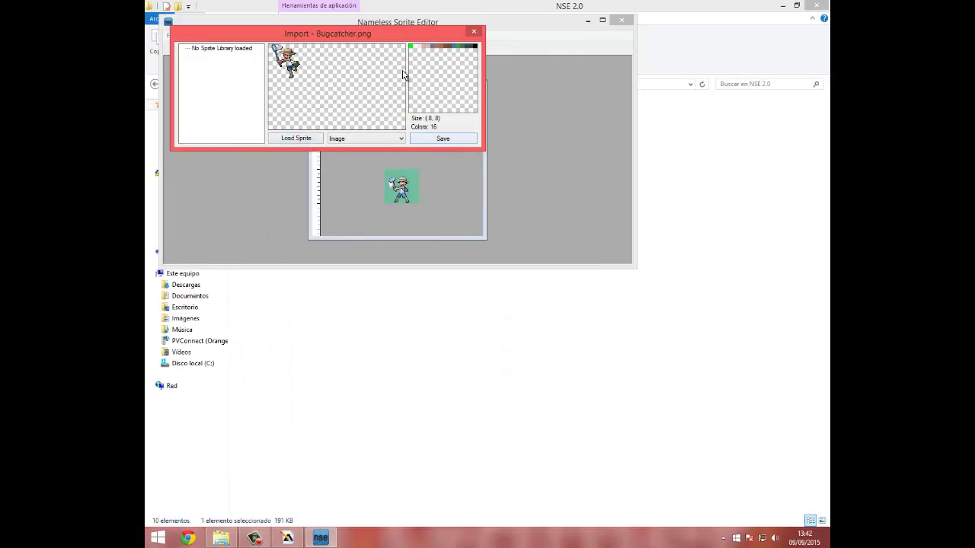
pyautogui.click(431, 141)
pyautogui.click(470, 33)
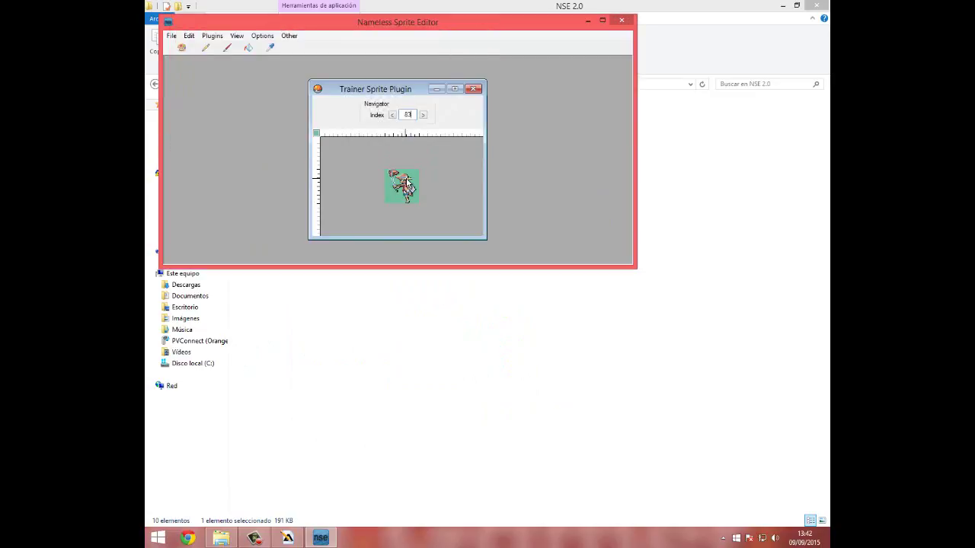
# Insert the imported sprite's image data into the ROM at offset 8000F8.
pyautogui.click(171, 37)
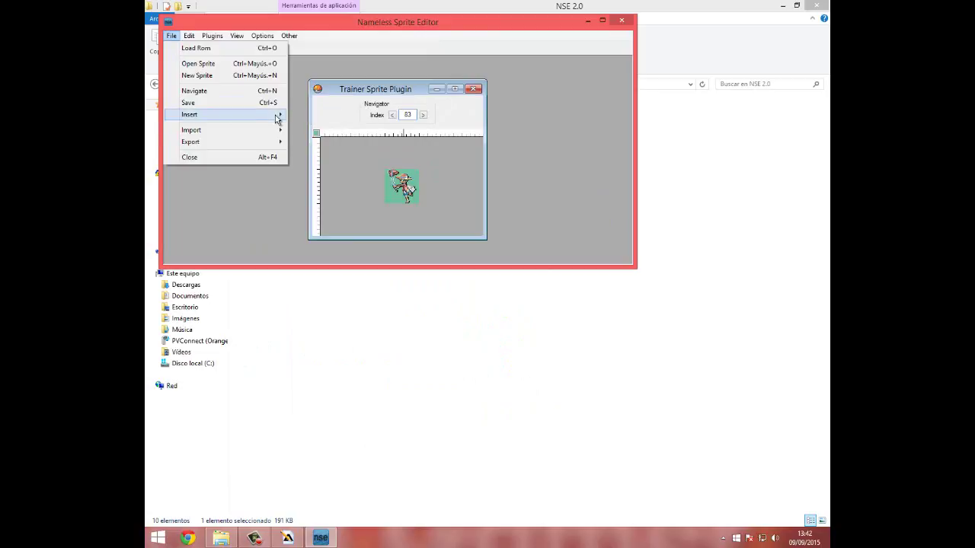
pyautogui.click(304, 115)
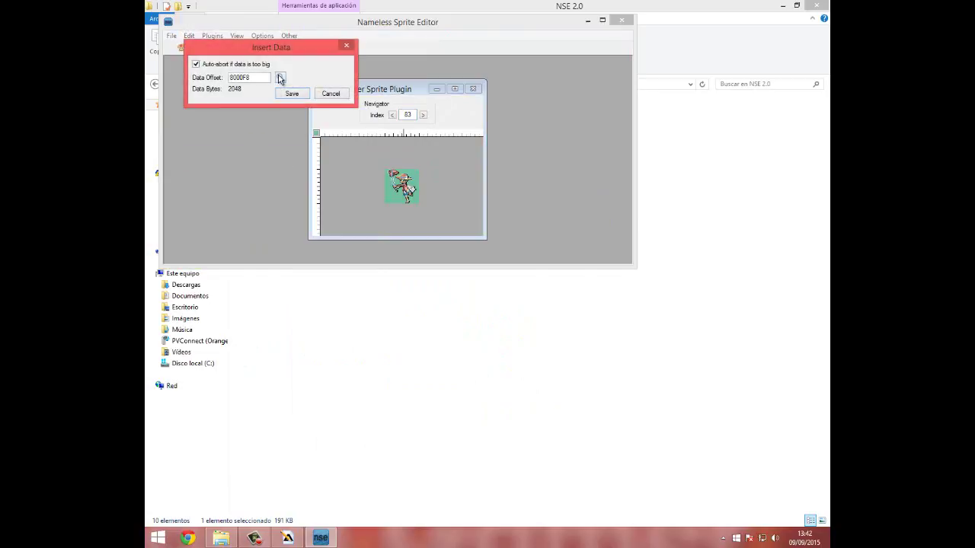
pyautogui.click(289, 94)
pyautogui.click(521, 306)
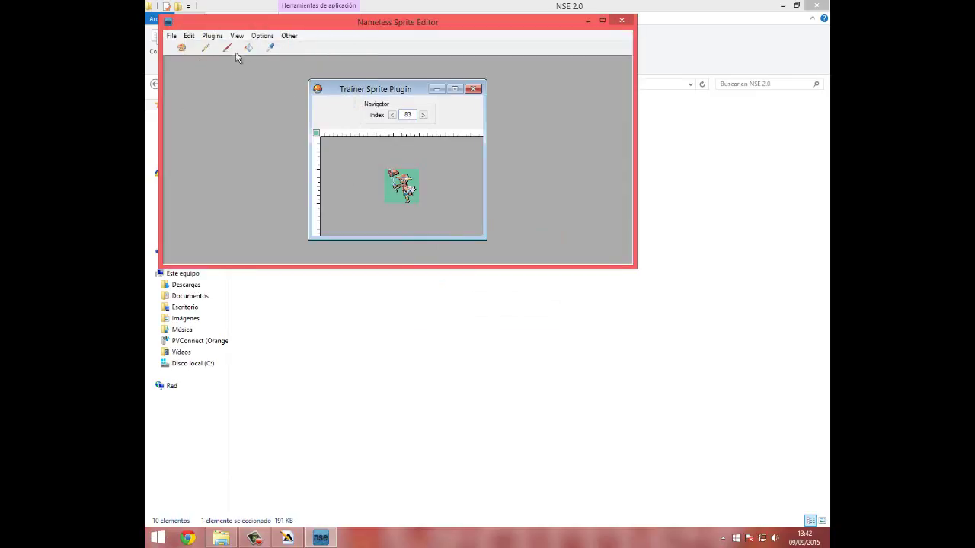
# Import the 16-color table from the Bugcatcher image into trainer sprite 83 and close the color table window.
pyautogui.click(175, 38)
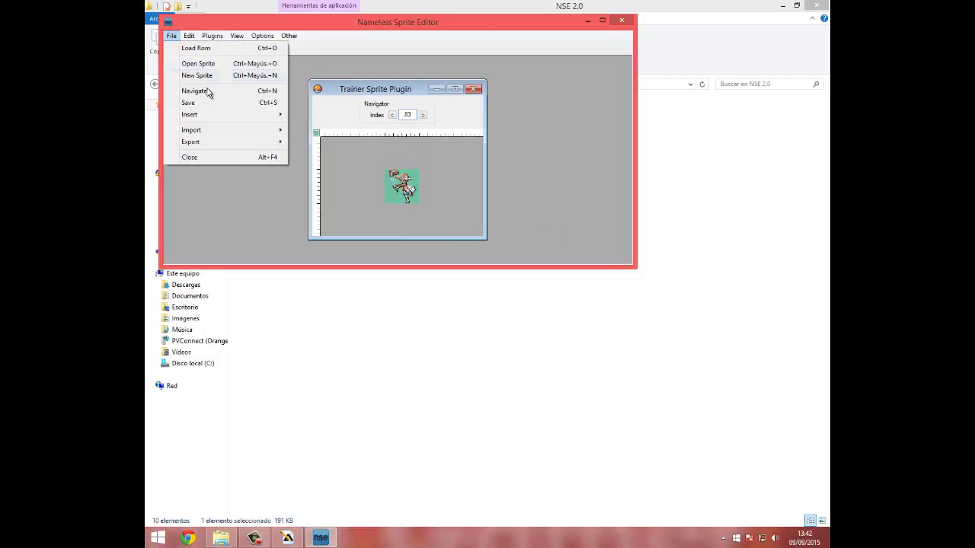
pyautogui.moveTo(275, 130)
pyautogui.click(315, 143)
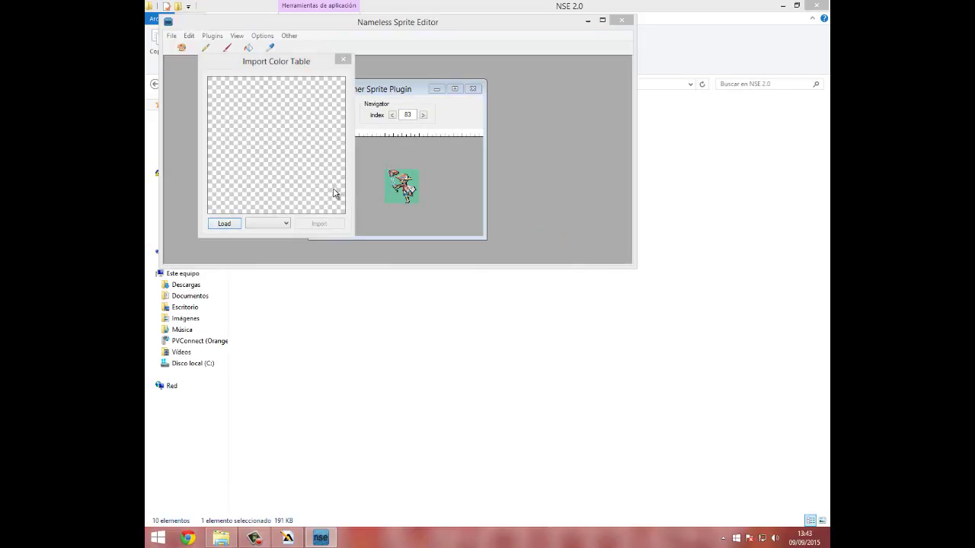
pyautogui.doubleClick(323, 263)
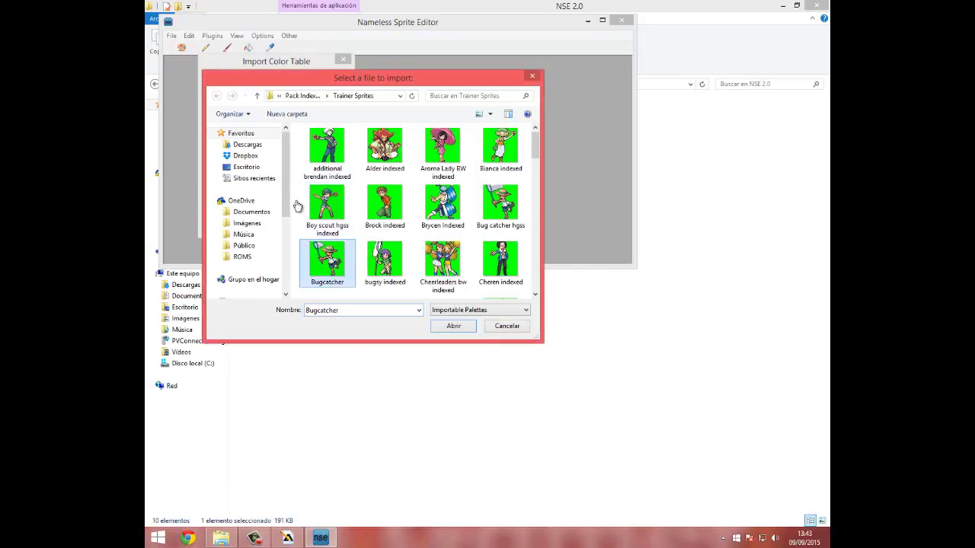
pyautogui.click(315, 224)
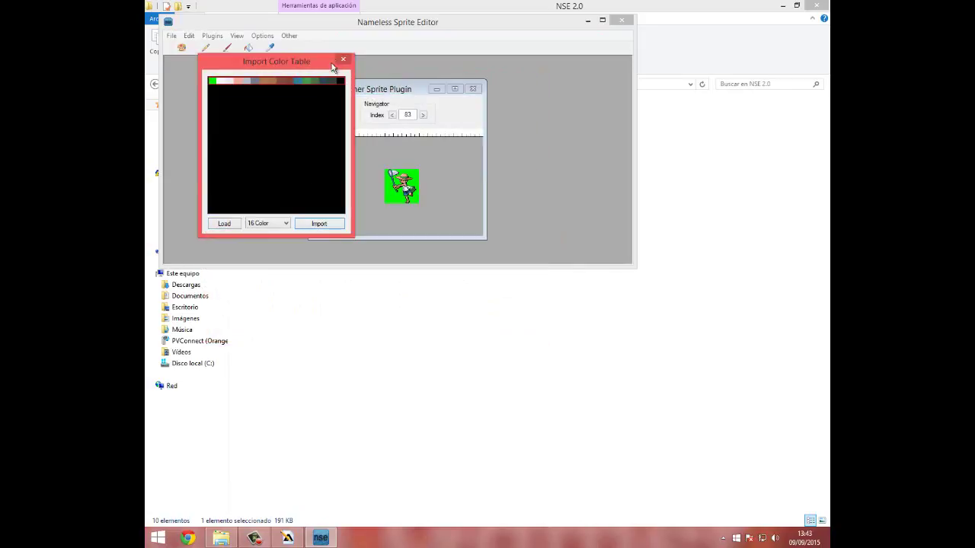
pyautogui.click(342, 62)
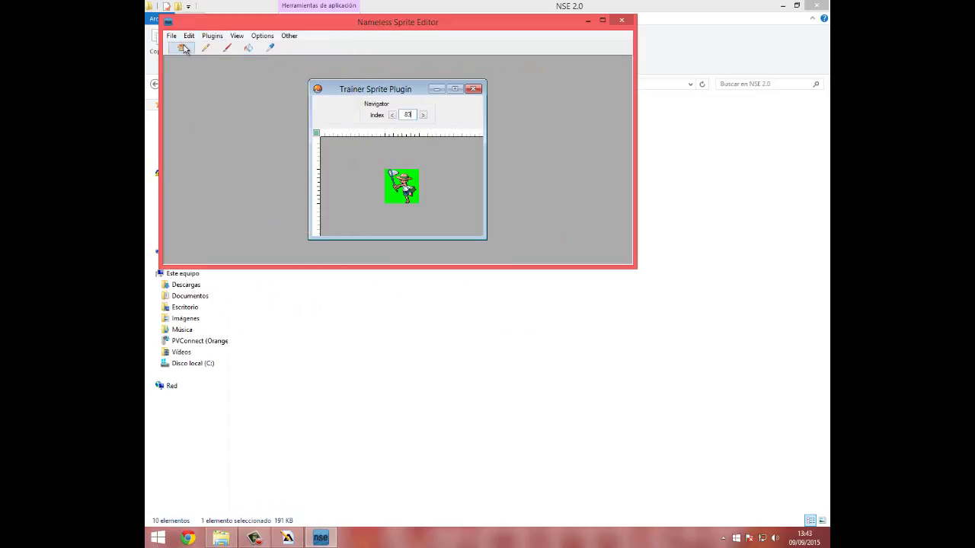
# Save the sprite's palette to the ROM at free offset EA0104, repoint 0x239CB4, and close the color window.
pyautogui.click(183, 48)
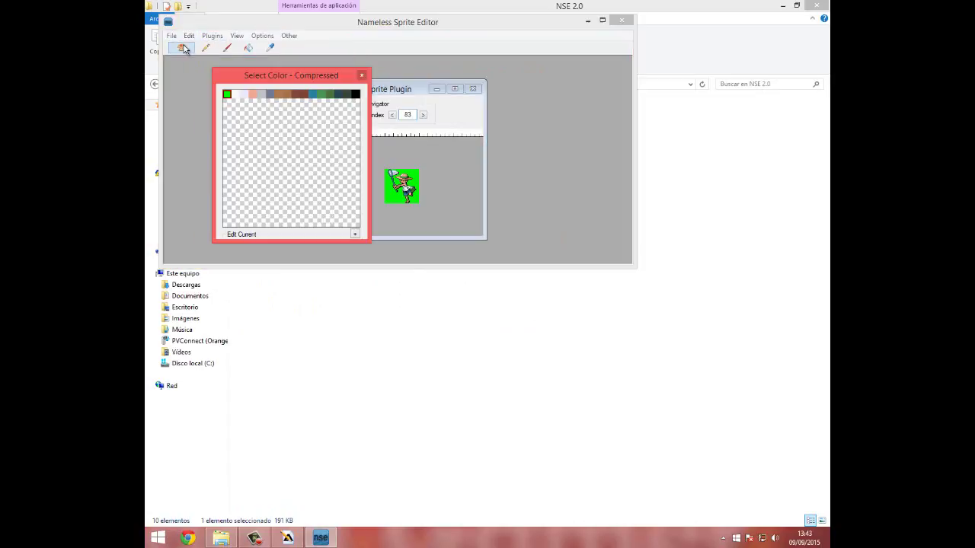
pyautogui.click(355, 234)
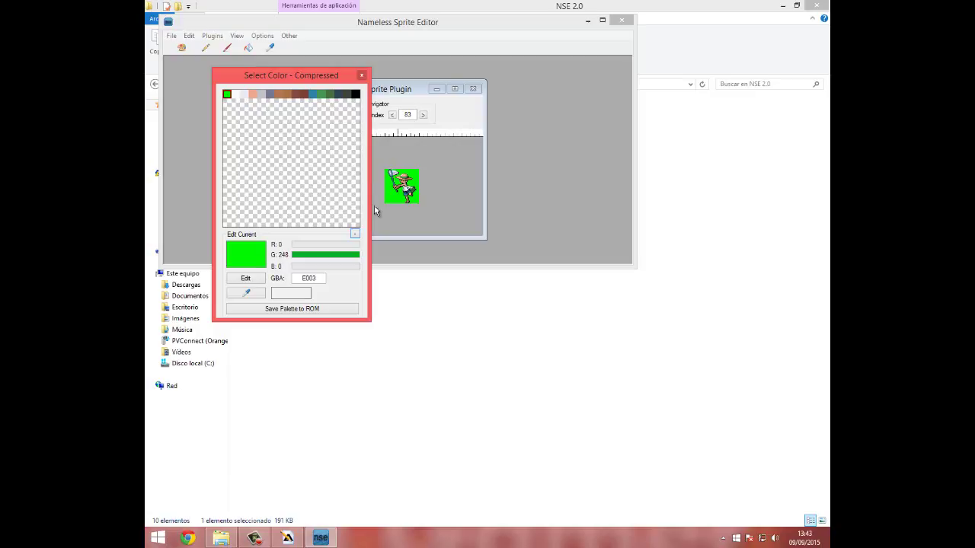
pyautogui.click(263, 310)
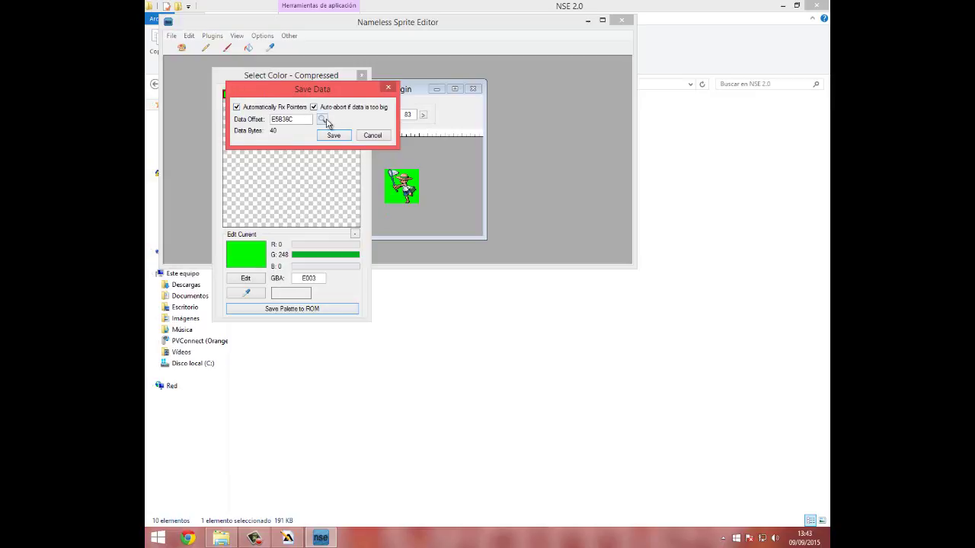
pyautogui.click(323, 121)
pyautogui.click(334, 135)
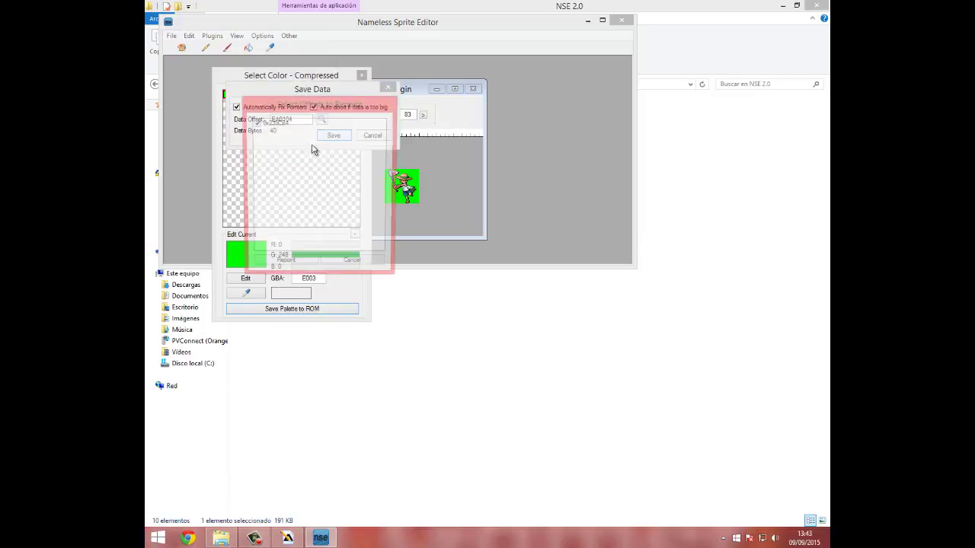
pyautogui.click(282, 266)
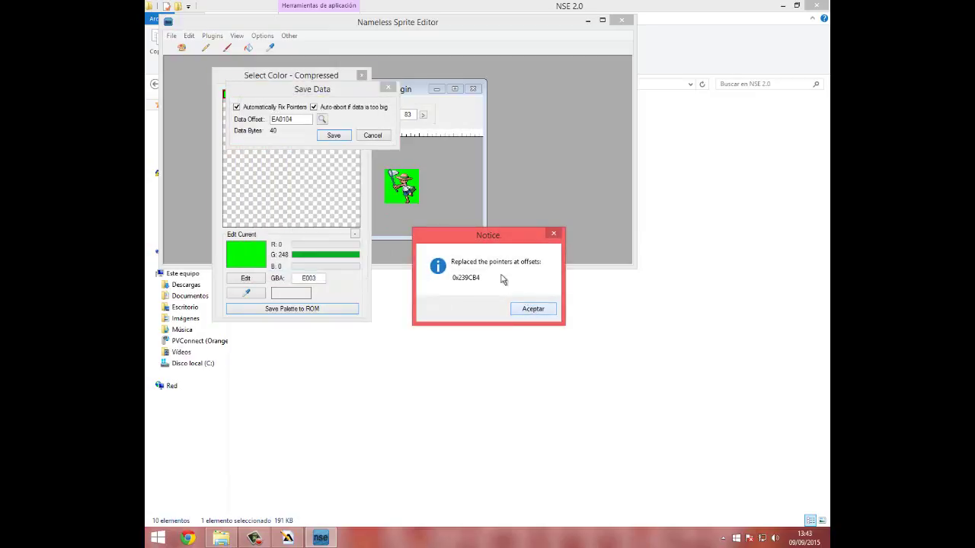
pyautogui.click(533, 309)
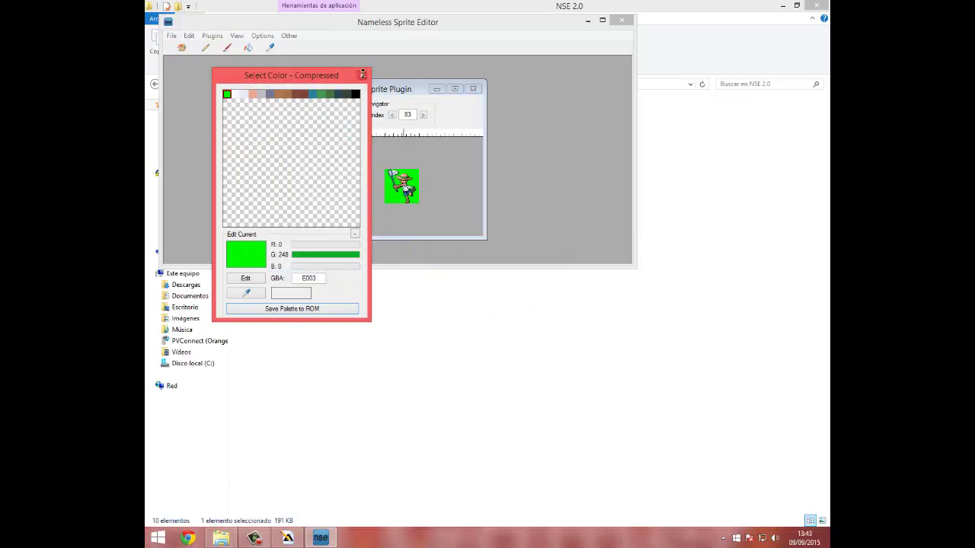
pyautogui.click(362, 74)
# Save trainer sprite 83's image data to the ROM at free offset EB0B20 with automatic pointer fixing and oversize auto-abort enabled.
pyautogui.click(171, 36)
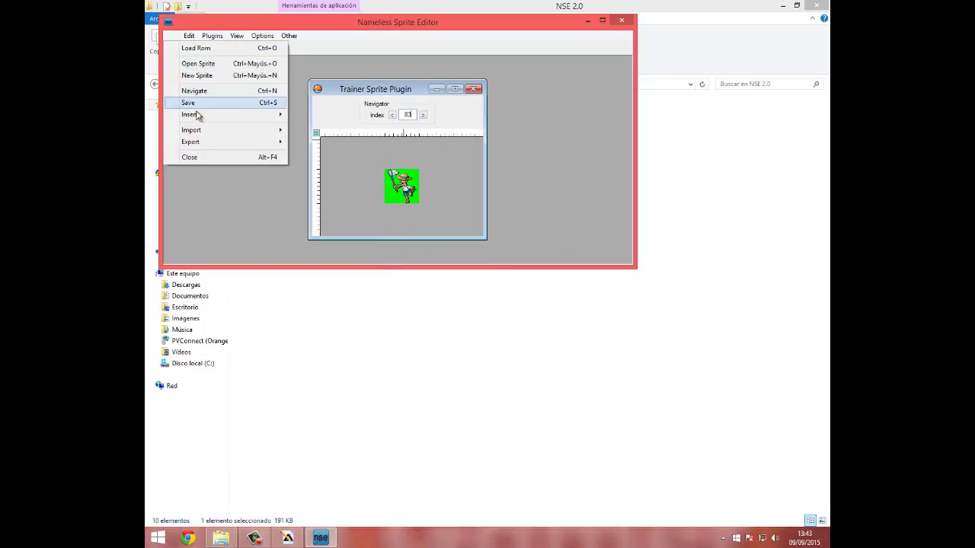
pyautogui.click(190, 103)
pyautogui.click(350, 147)
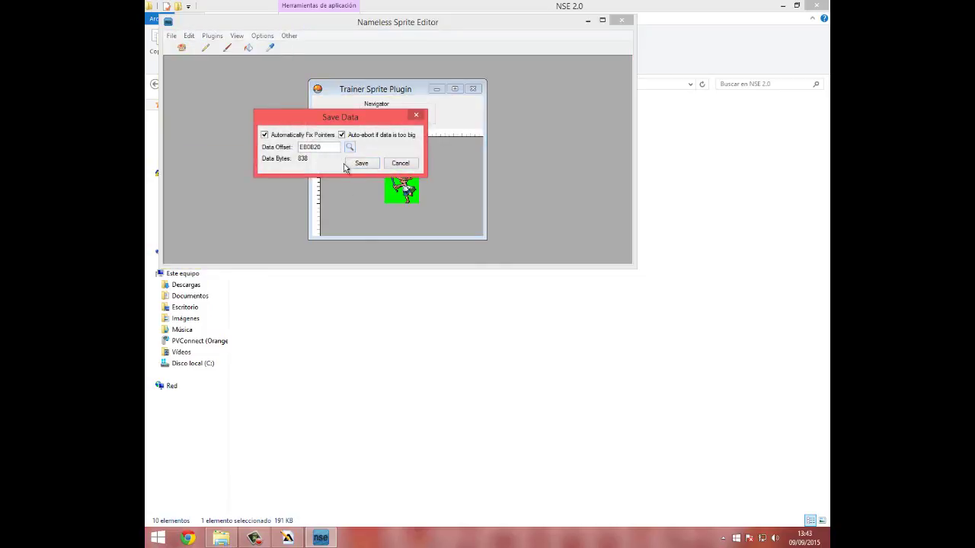
pyautogui.click(351, 166)
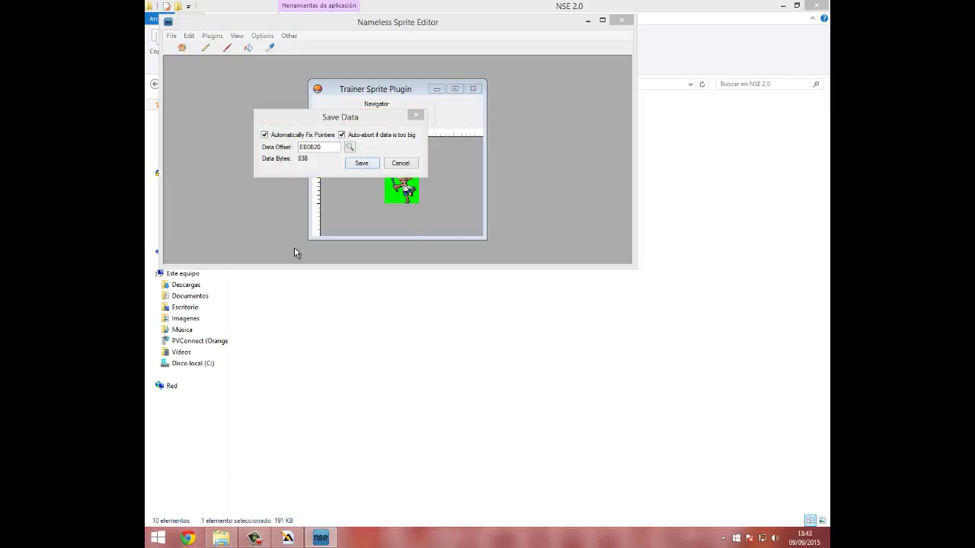
pyautogui.click(308, 293)
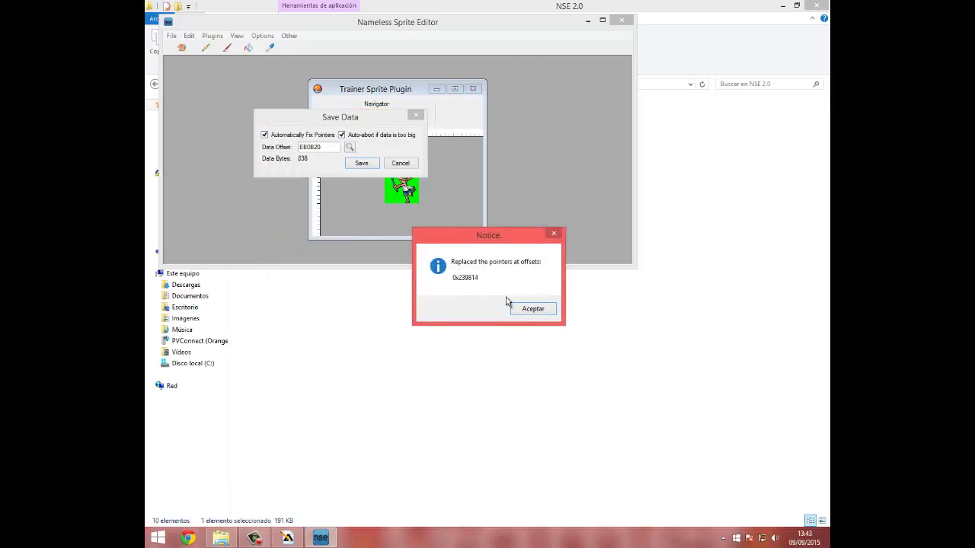
pyautogui.click(526, 309)
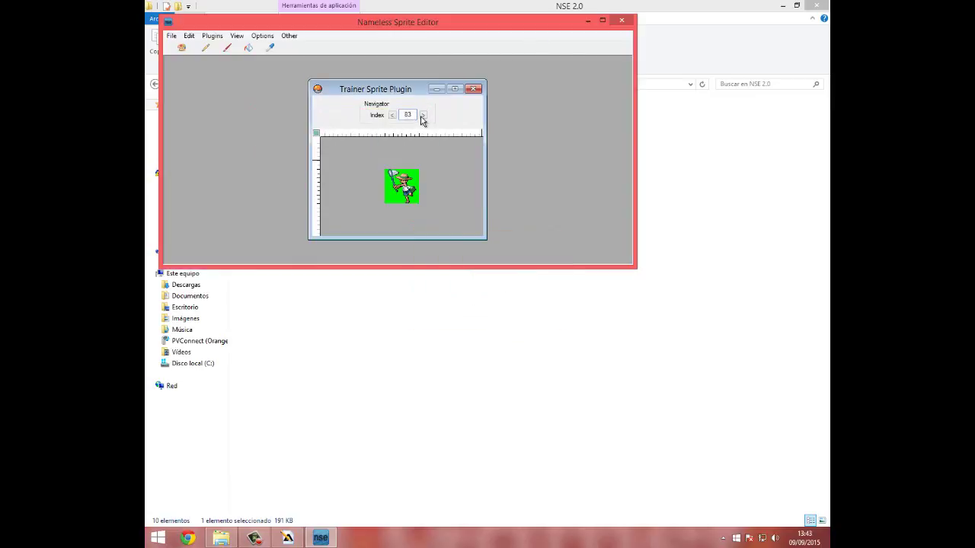
# Browse the trainer sprites next to index 83 and return to check the saved sprite.
pyautogui.click(424, 115)
pyautogui.click(392, 115)
pyautogui.click(423, 115)
# Close the sprite editor and launch the Pokémon Fire Red ROM from the Hack folder in VisualBoyAdvance.
pyautogui.click(622, 21)
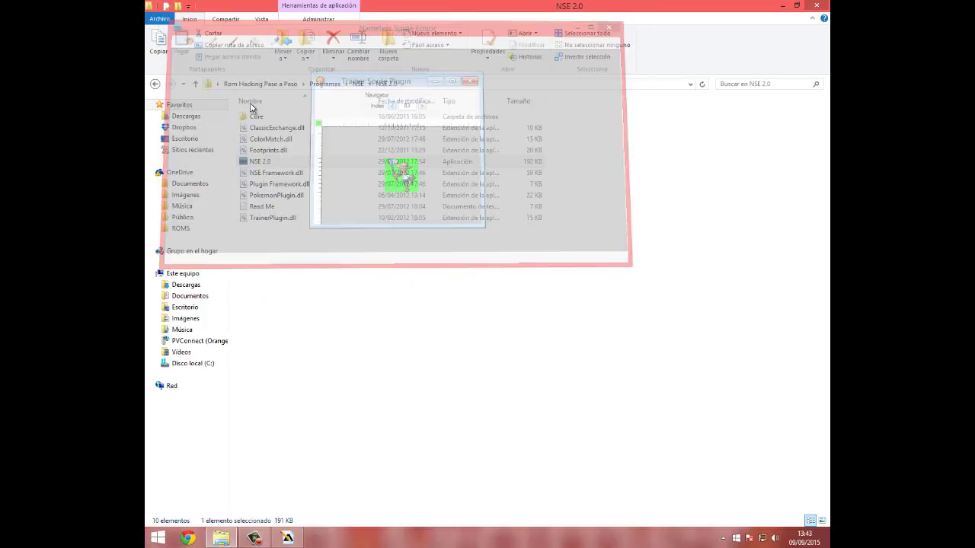
pyautogui.click(284, 85)
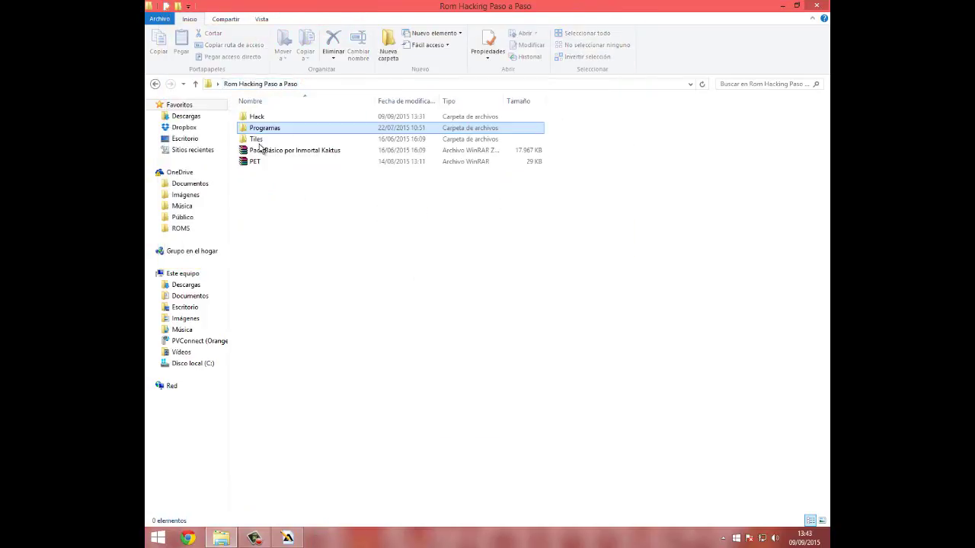
pyautogui.doubleClick(256, 117)
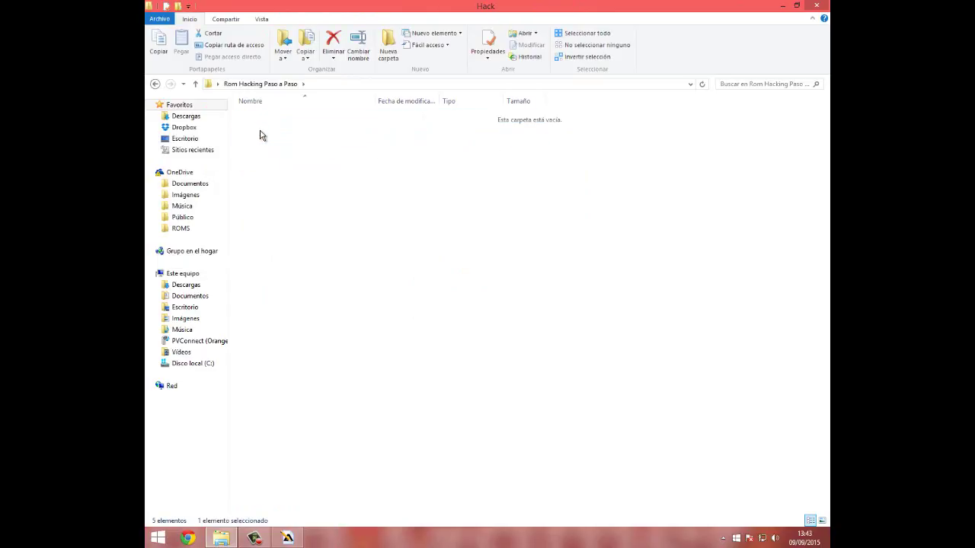
pyautogui.moveTo(282, 174); pyautogui.dragTo(303, 261)
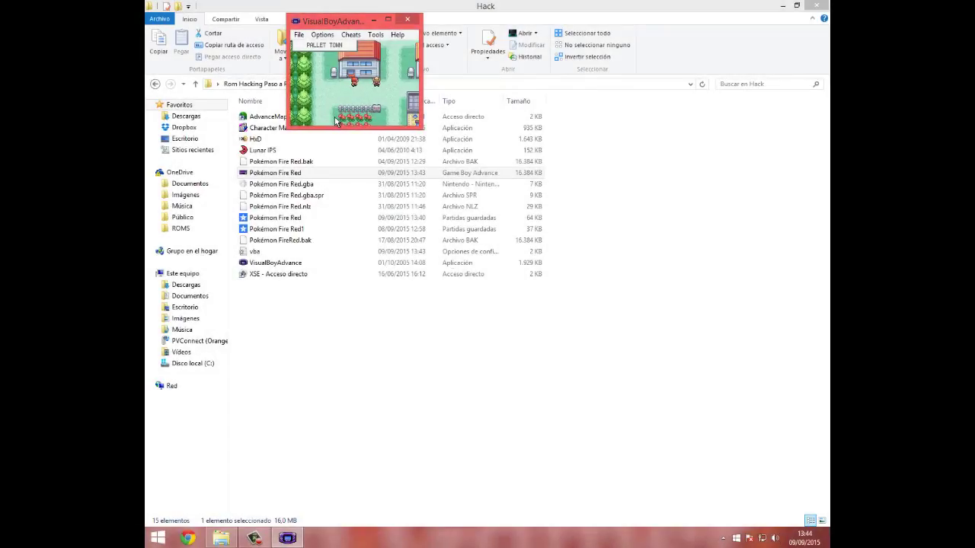
# Walk to the trainer in Pallet Town, start the Bug Catcher battle to check the new sprite, and close the emulator.
pyautogui.press('Down')
pyautogui.press('Right')
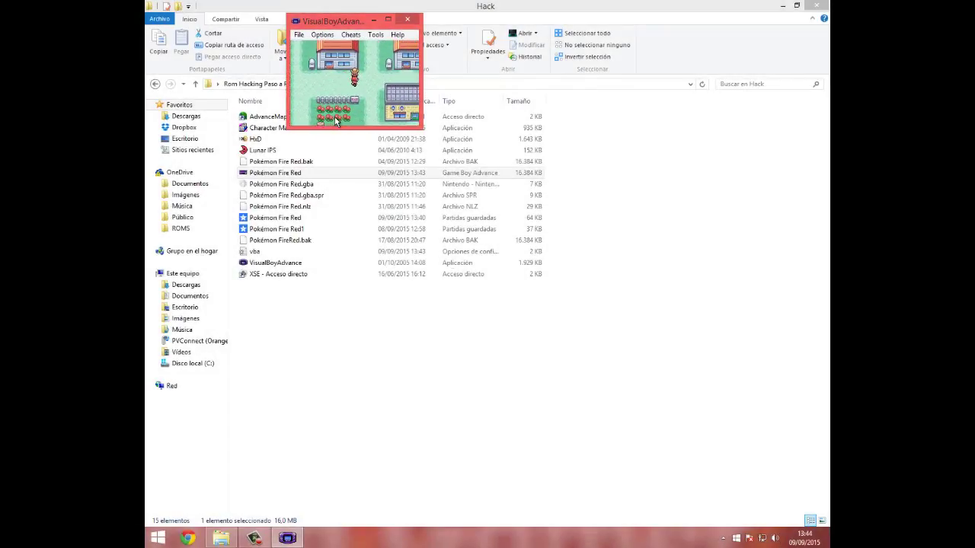
pyautogui.press('Up')
pyautogui.press('z')
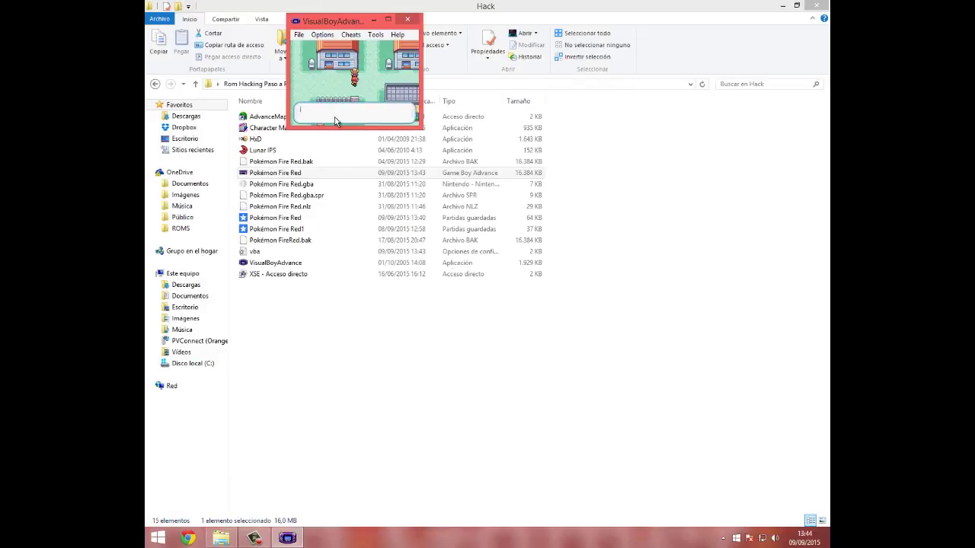
pyautogui.press('z')
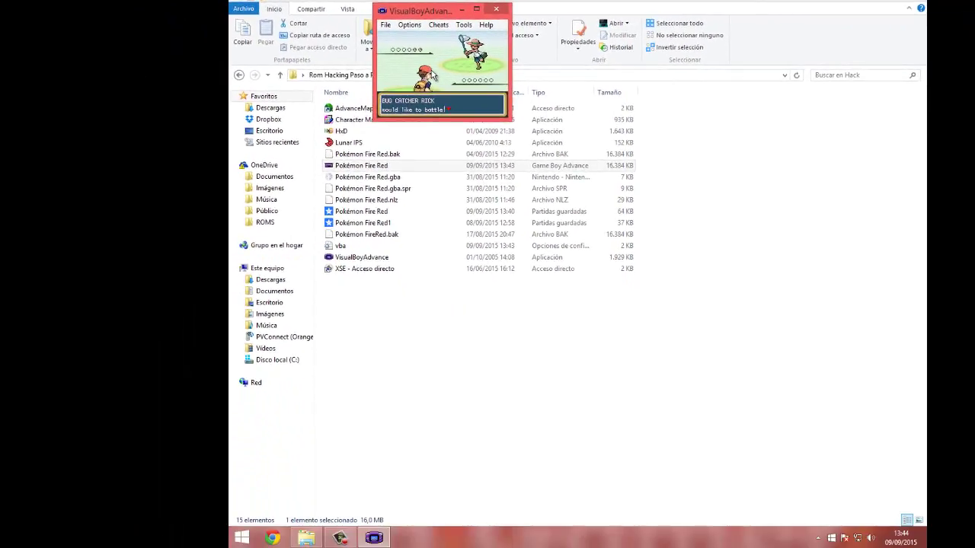
pyautogui.press('z')
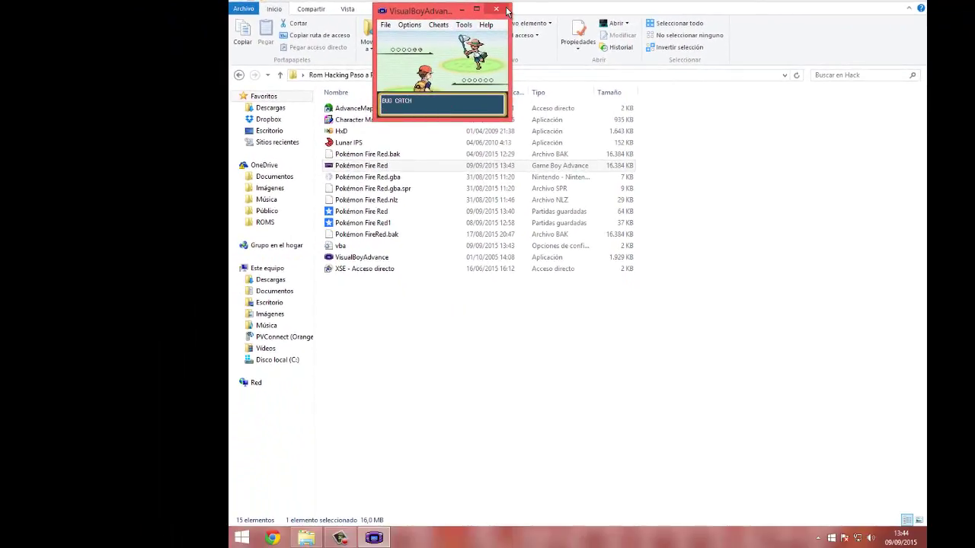
pyautogui.click(505, 10)
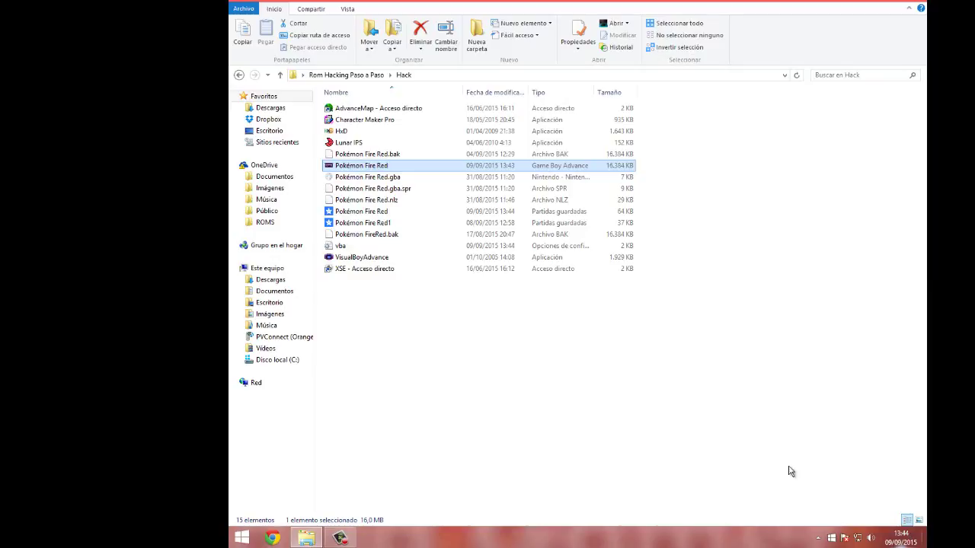
pyautogui.moveTo(759, 395); pyautogui.dragTo(316, 102)
pyautogui.click(535, 408)
pyautogui.moveTo(496, 369); pyautogui.dragTo(322, 99)
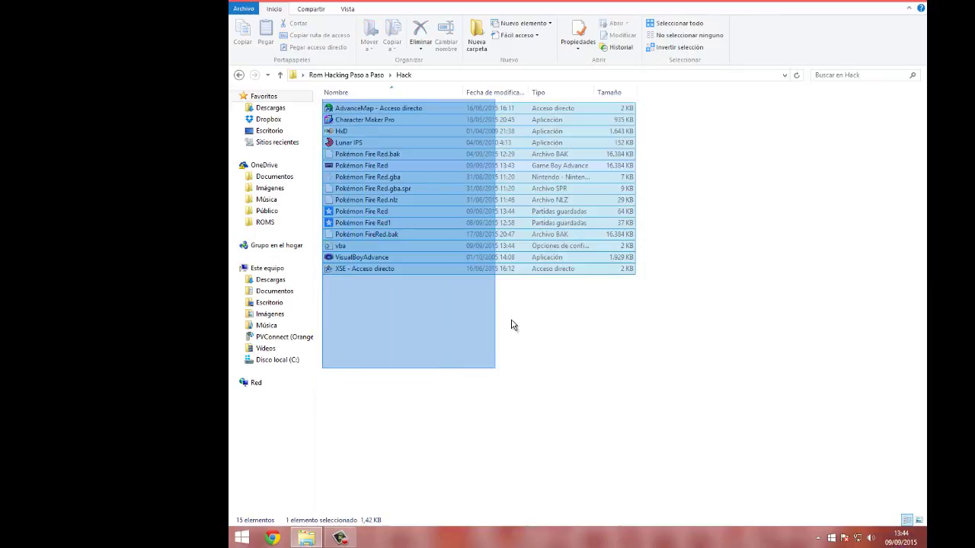
pyautogui.moveTo(480, 337); pyautogui.dragTo(390, 486)
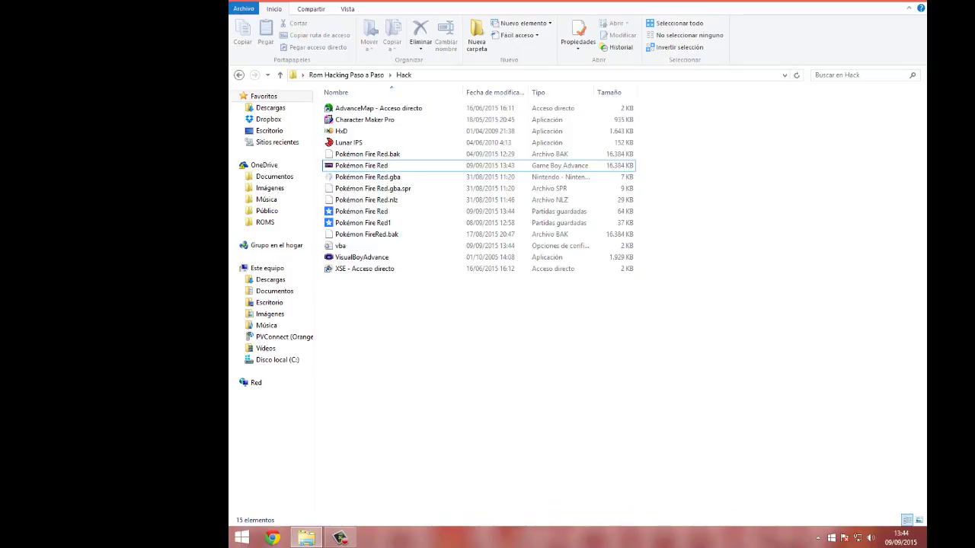